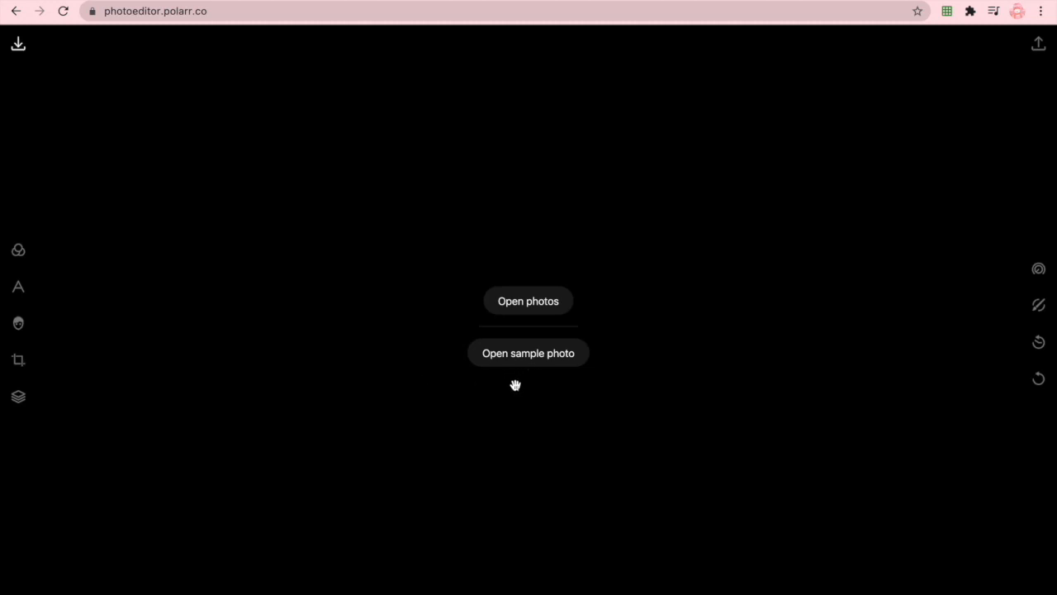
- Open the account settings and log in to the existing Polarr account with the prefilled credentials
left_click(25, 588)
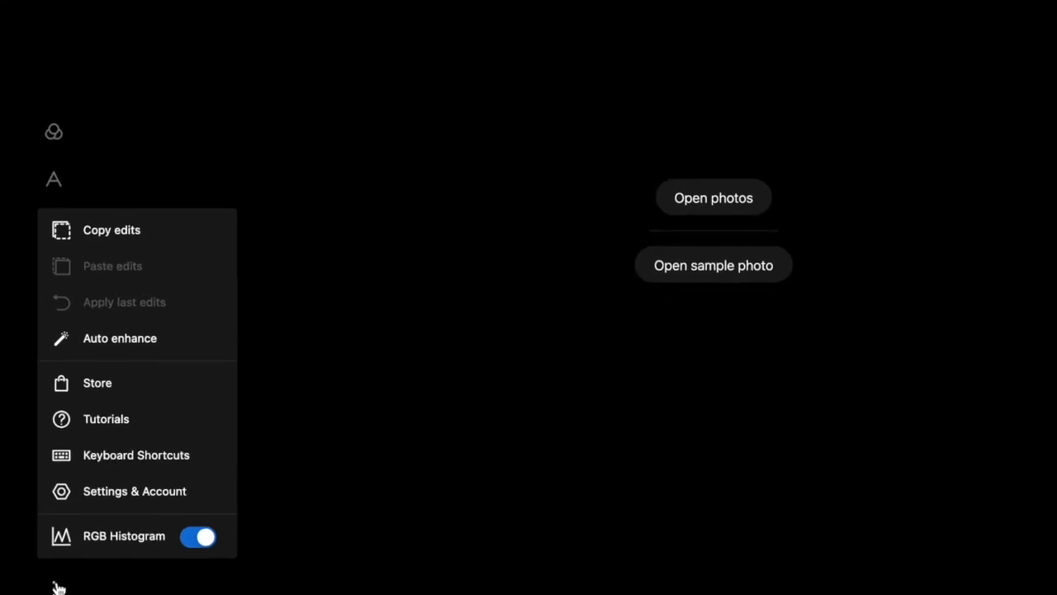
left_click(91, 492)
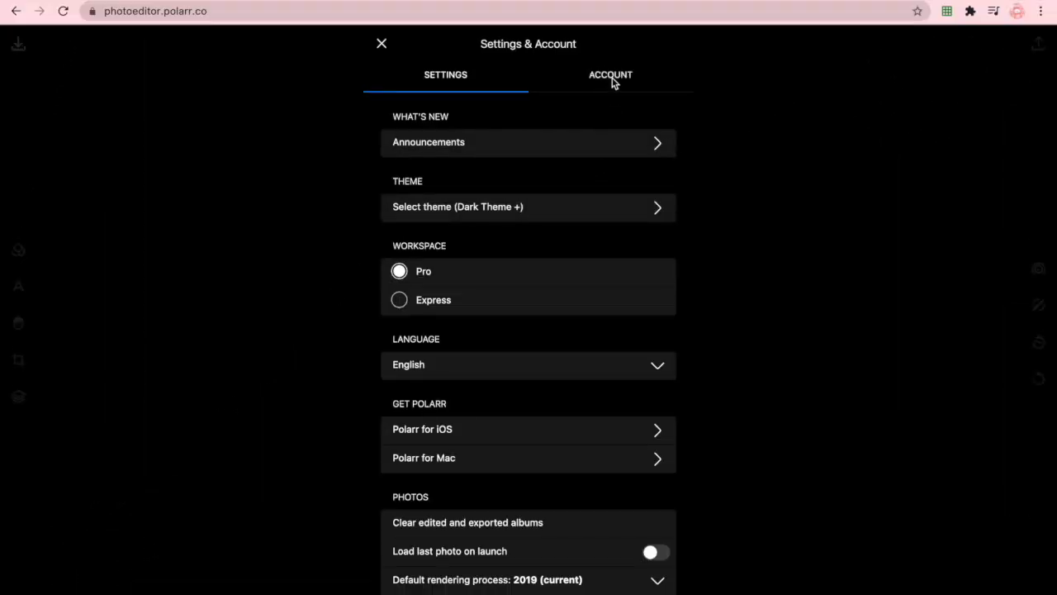
left_click(612, 76)
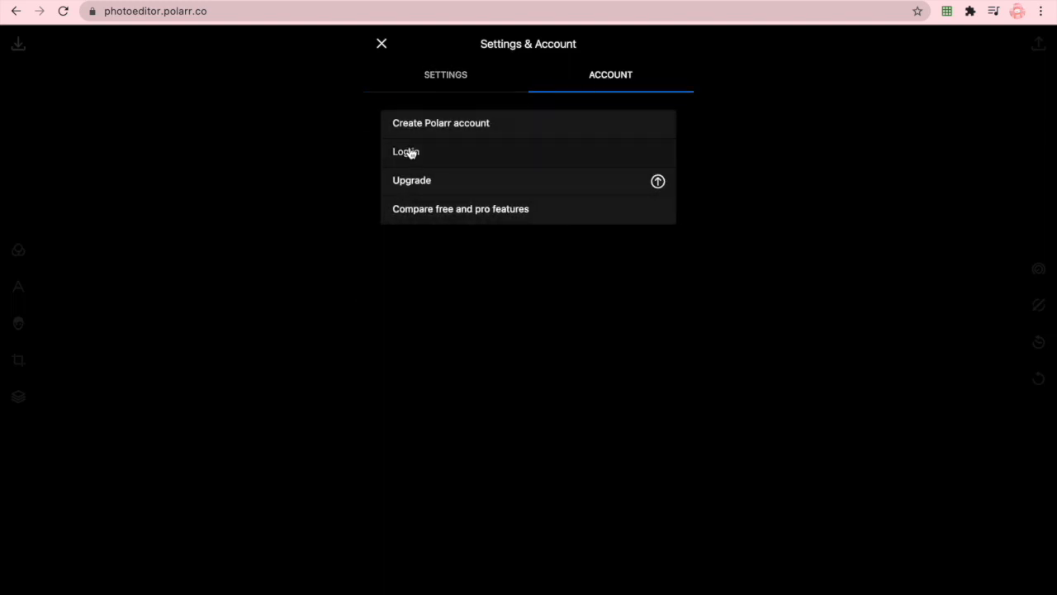
left_click(477, 121)
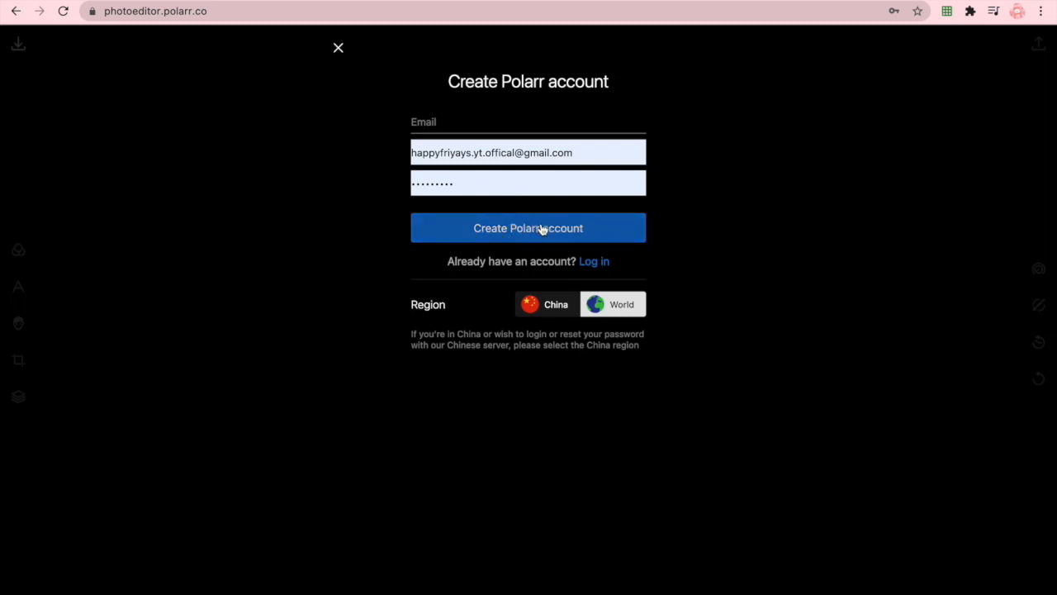
left_click(593, 262)
left_click(517, 212)
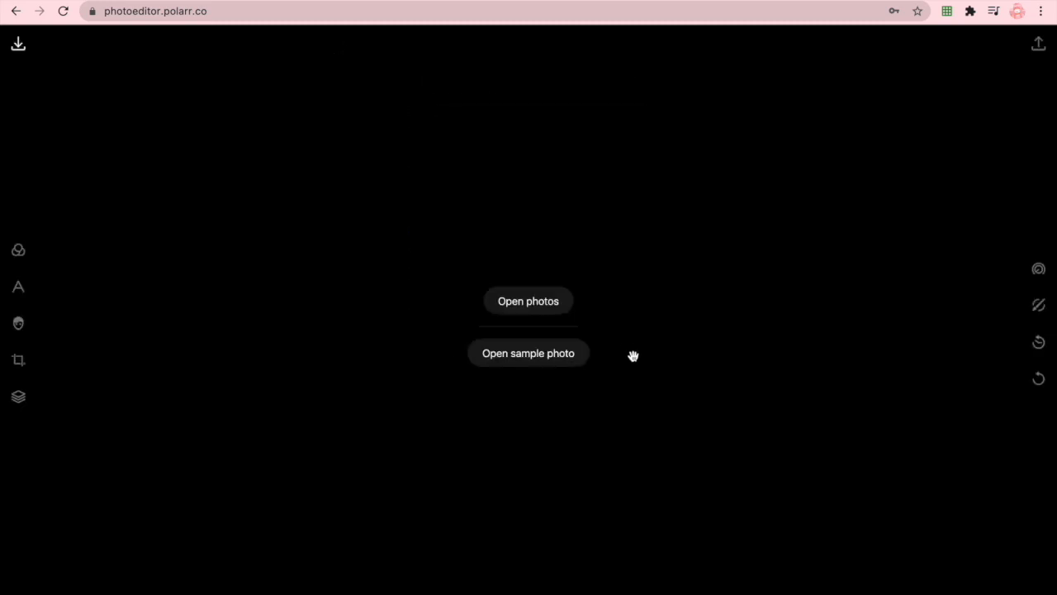
- Open the photo sleepover.png and set its color adjustments to Temp 11, Tint 24, Vibrance 7 and Saturation 4
left_click(532, 301)
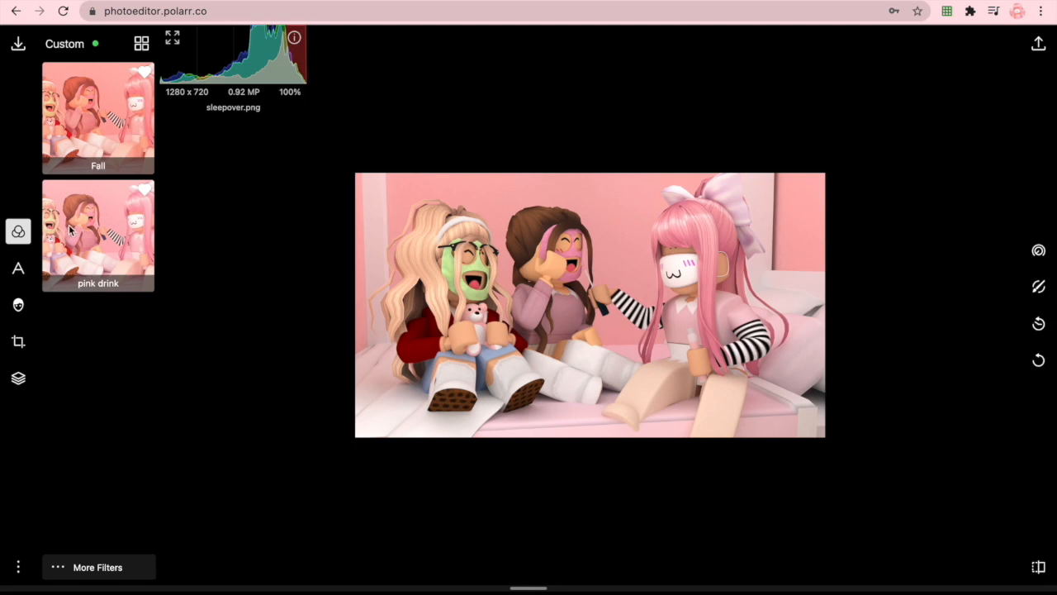
left_click(1037, 251)
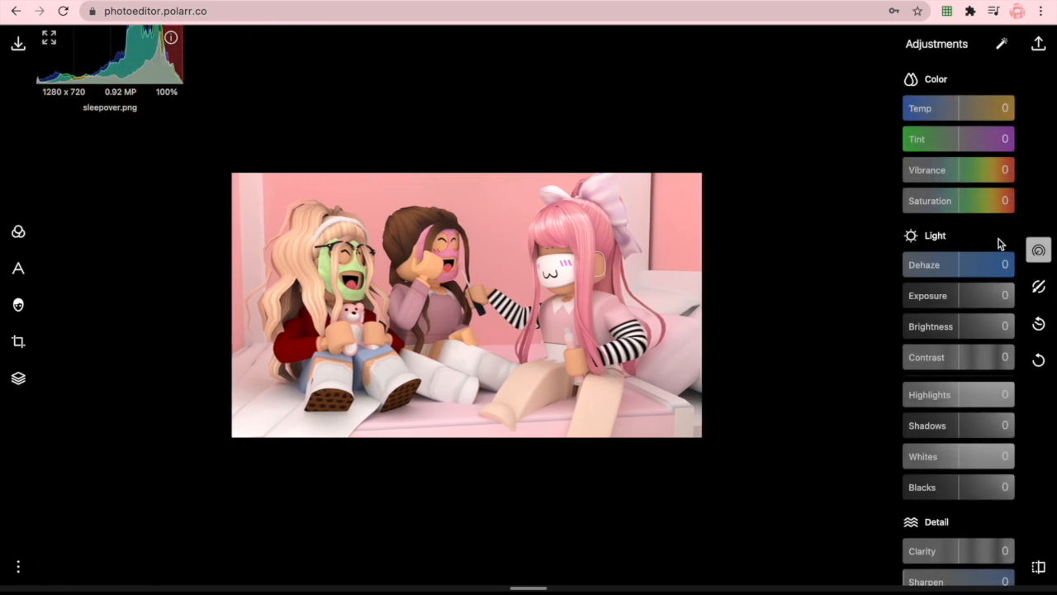
left_click(965, 111)
left_click(970, 137)
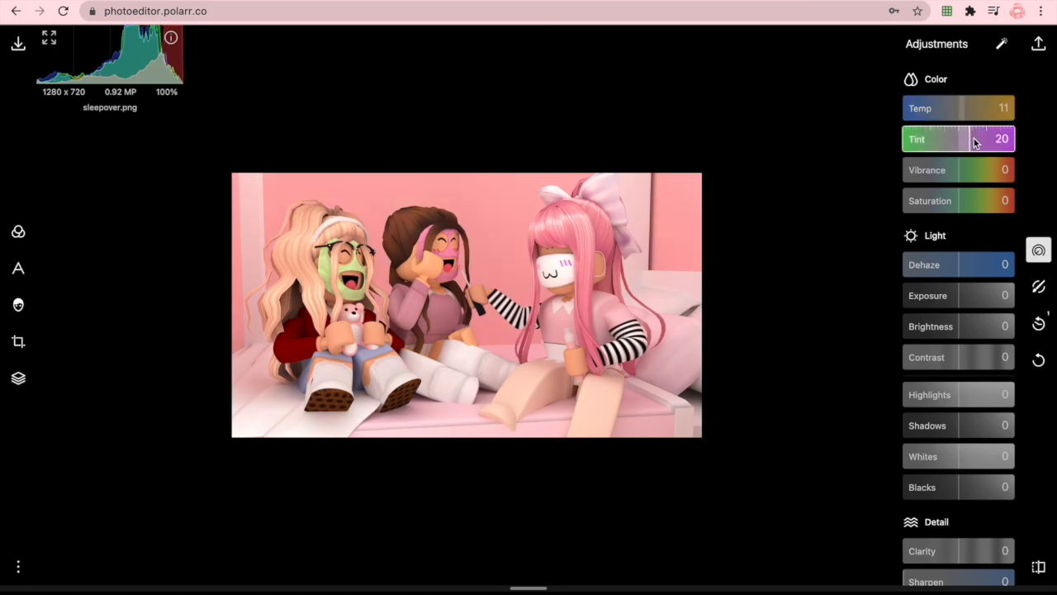
left_click(973, 142)
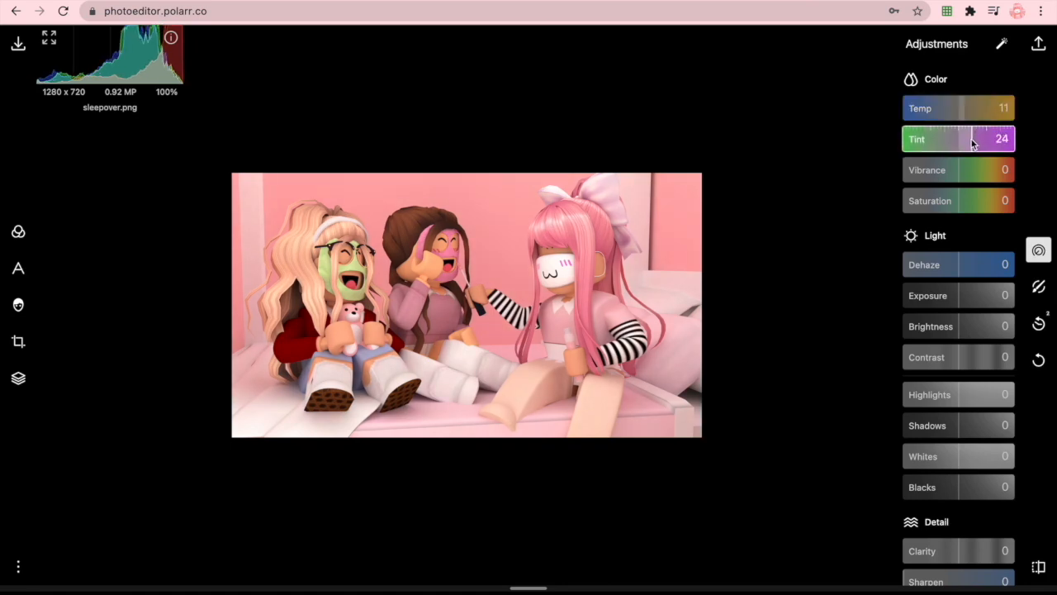
left_click(963, 173)
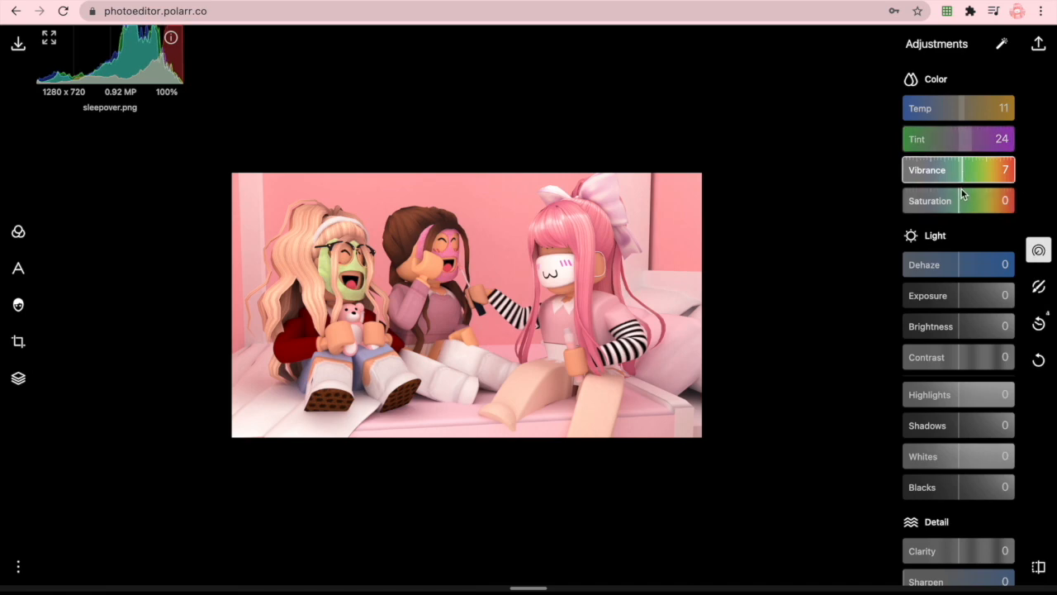
left_click(961, 194)
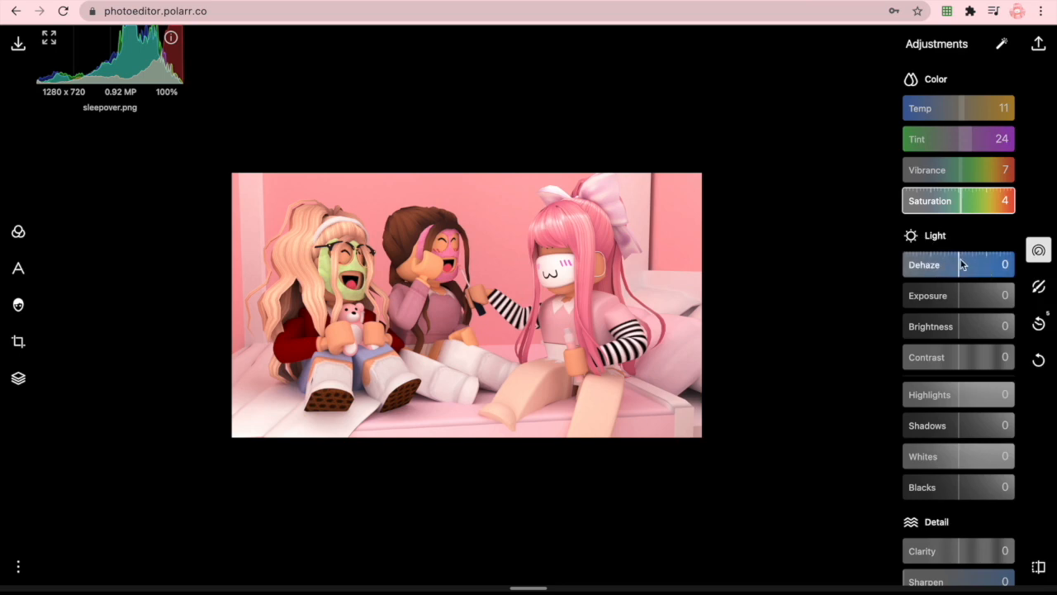
- Set the photo's Exposure to 13 and Brightness to 9
left_click_drag(963, 296, 969, 295)
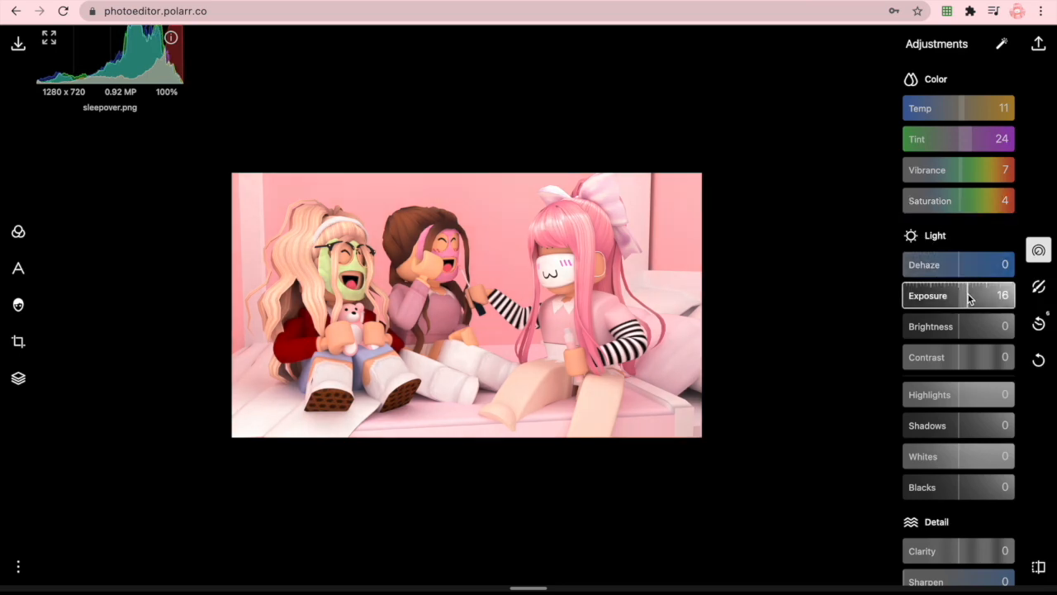
left_click(973, 298)
left_click(967, 298)
left_click(969, 299)
left_click(964, 329)
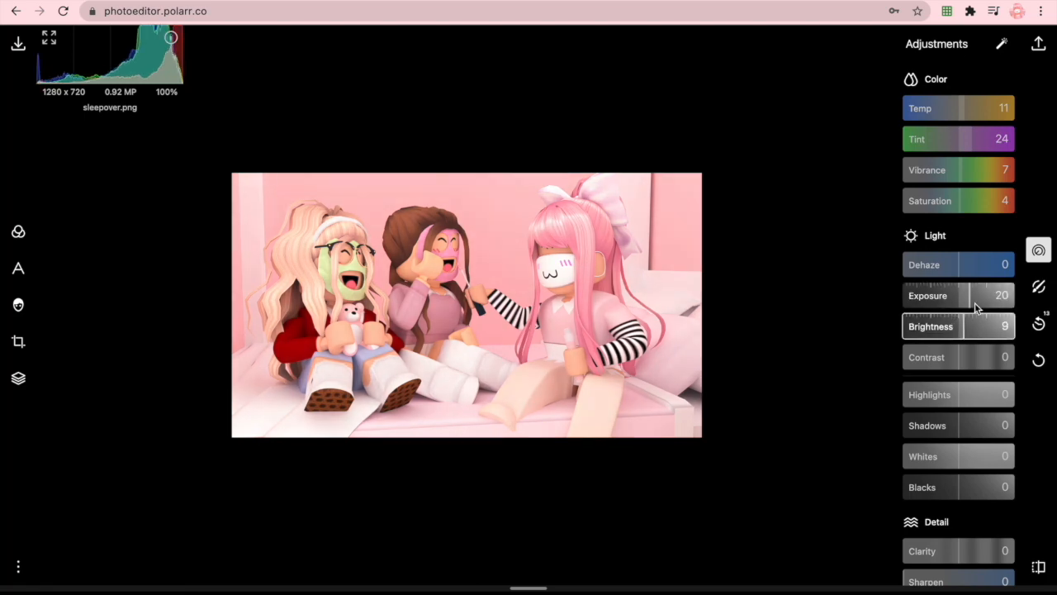
left_click(966, 300)
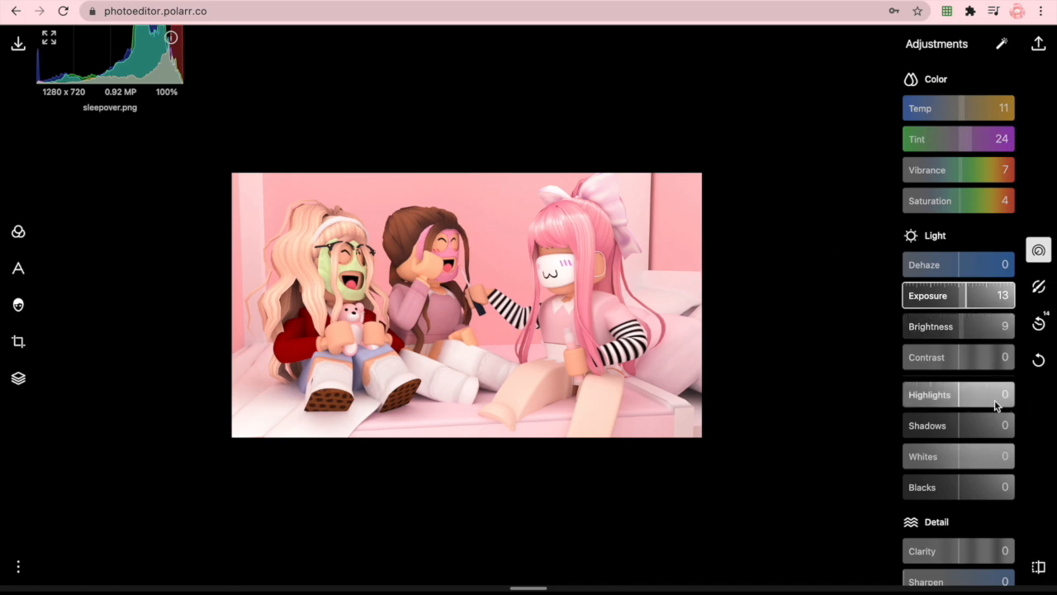
- Set Contrast to -18, Highlights to -30, Shadows to 47, Whites to -37 and Blacks to 32
left_click(955, 357)
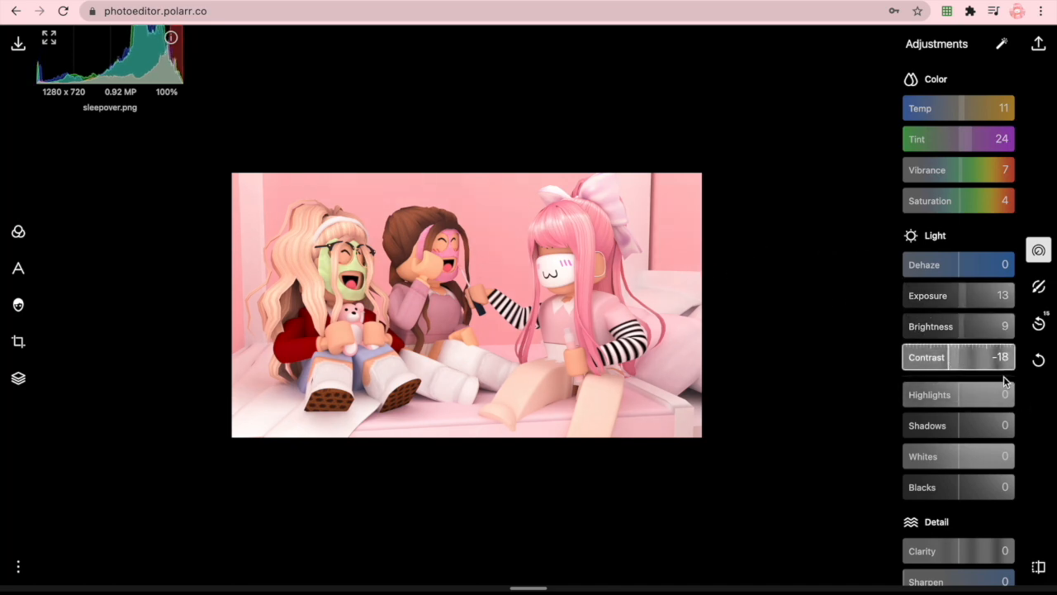
scroll(991, 363, "down", 1)
left_click(944, 384)
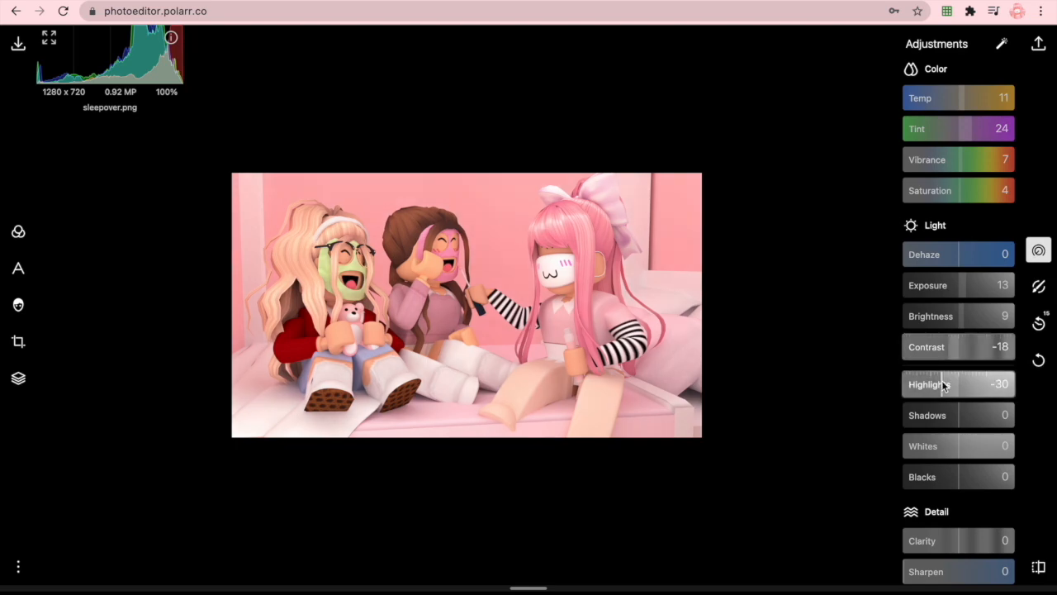
left_click(978, 416)
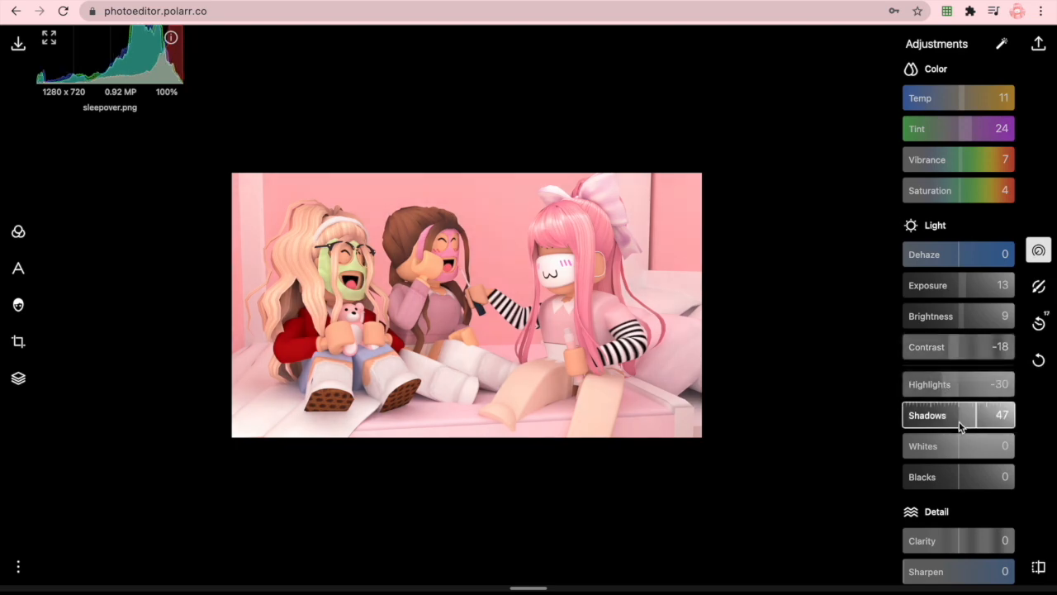
left_click(939, 445)
left_click(975, 479)
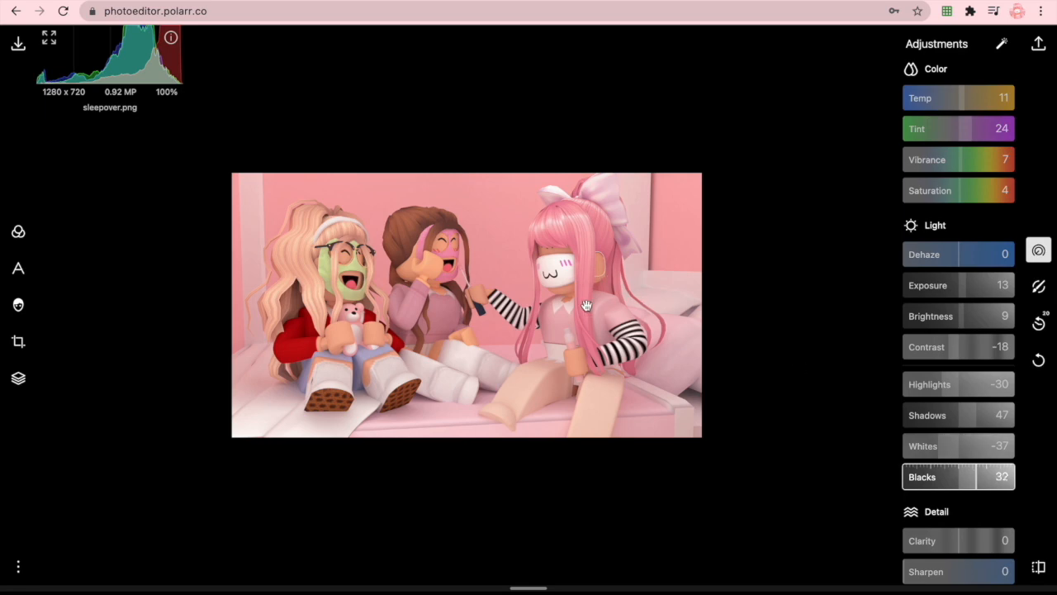
- Raise the photo's Exposure further and fine-tune the Brightness
left_click(973, 289)
left_click(973, 295)
left_click(975, 295)
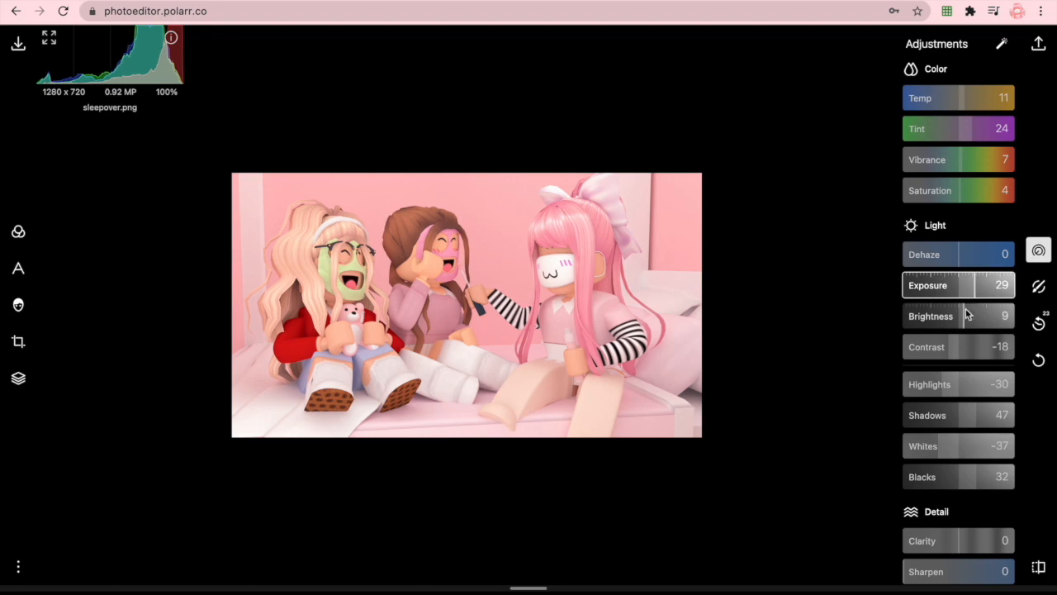
left_click(971, 290)
left_click(972, 295)
left_click(965, 317)
- Lift the midpoint of the red channel curve slightly, placing its control point at about 135, 149
scroll(963, 319, "down", 3)
scroll(963, 319, "down", 2)
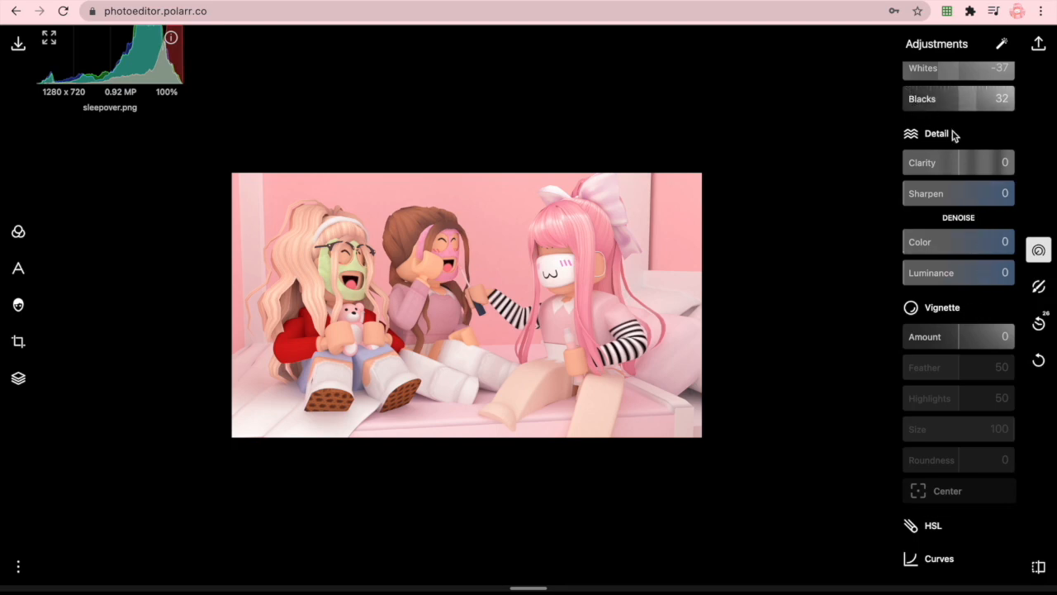
scroll(944, 305, "down", 2)
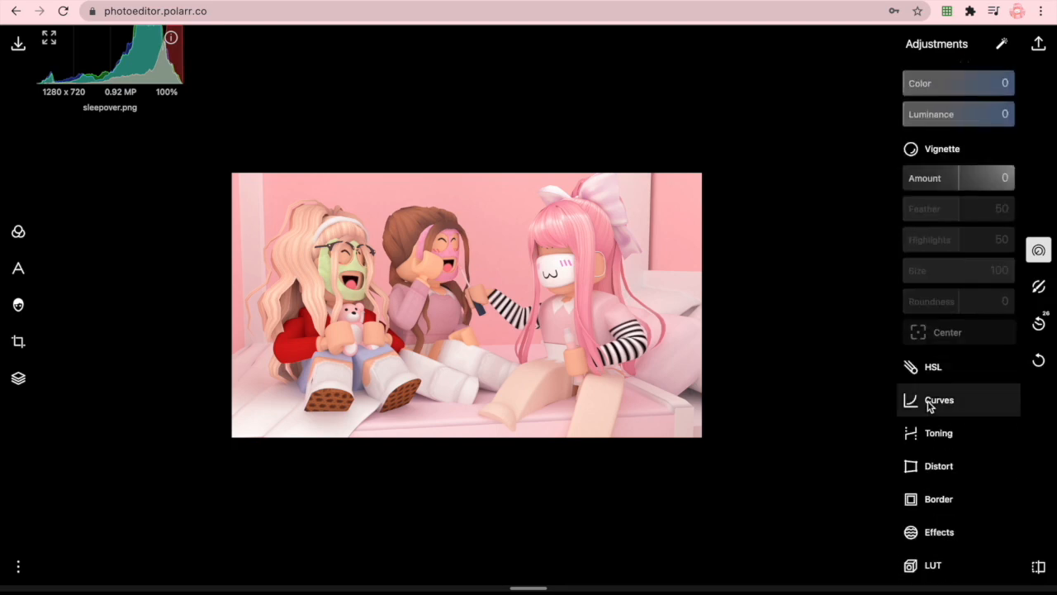
left_click(929, 404)
left_click(944, 436)
left_click(791, 448)
left_click_drag(790, 449, 781, 446)
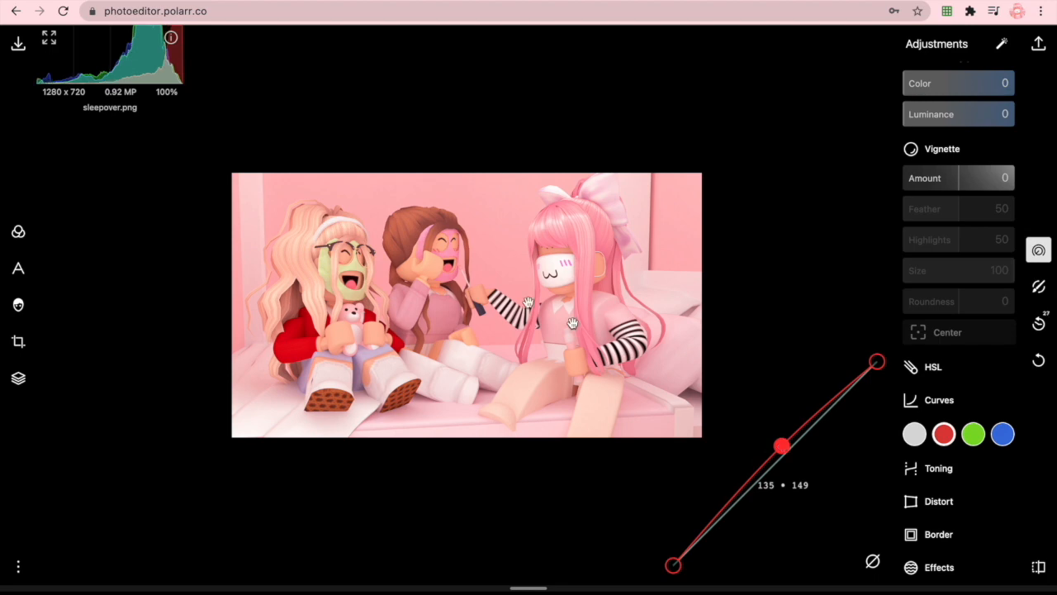
- Lift the midpoint of the white overall curve slightly, placing its control point at about 143, 152
left_click(915, 434)
left_click(793, 445)
left_click_drag(793, 444, 788, 444)
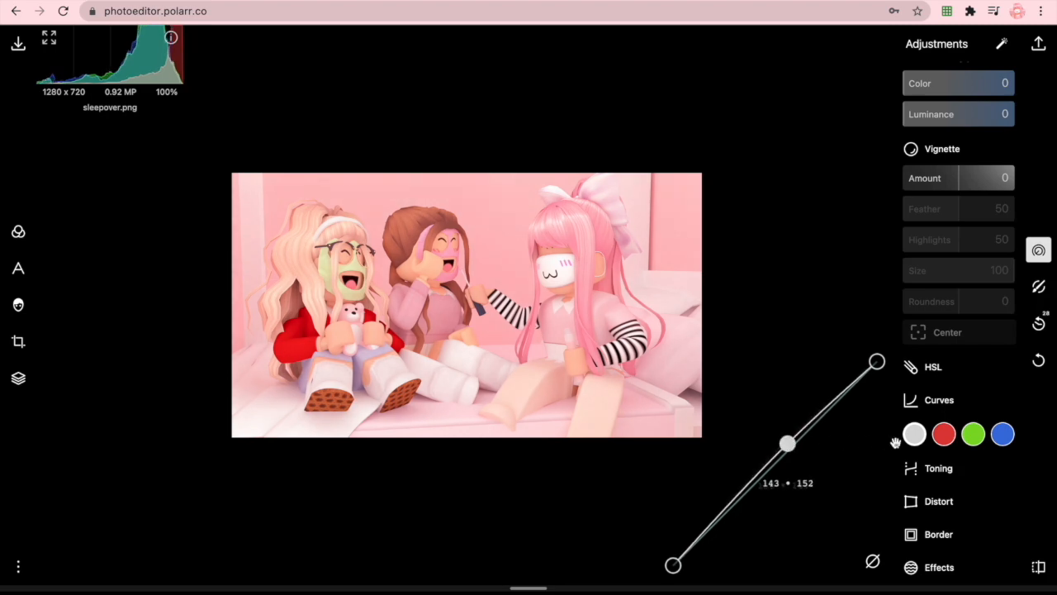
left_click(1005, 437)
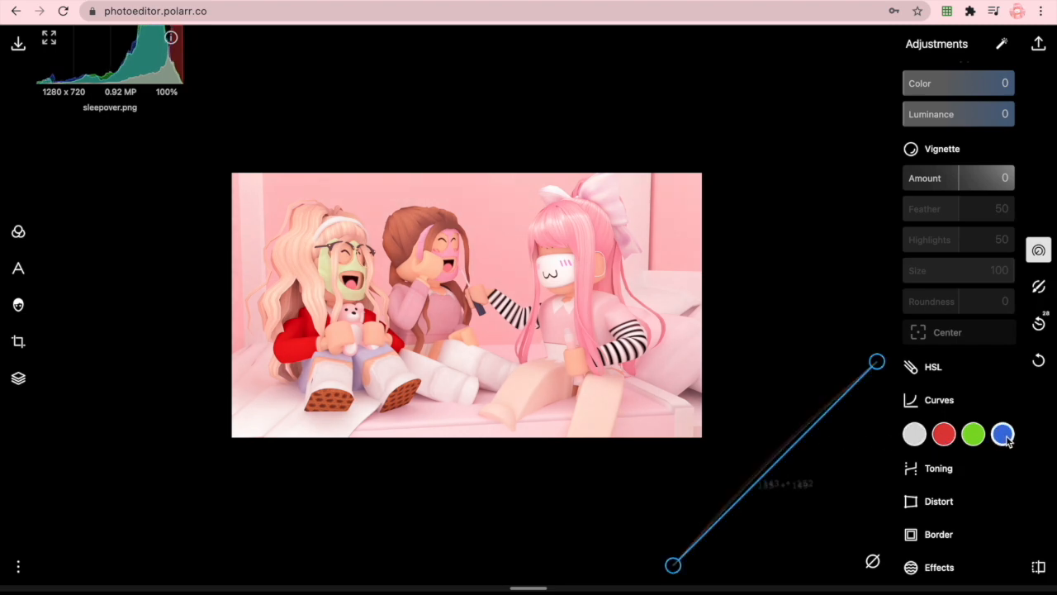
left_click(979, 435)
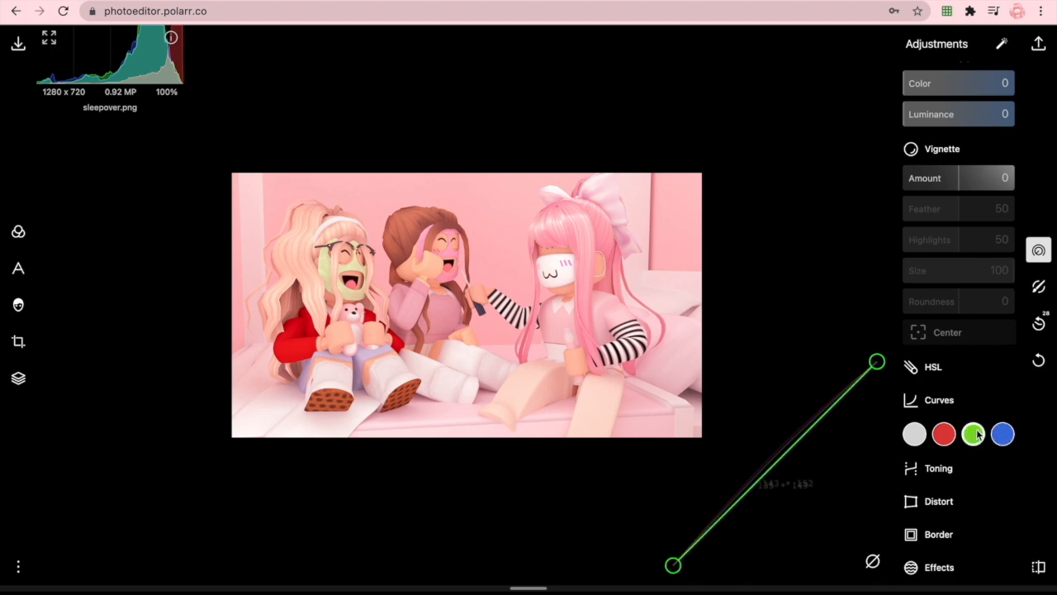
scroll(952, 450, "down", 2)
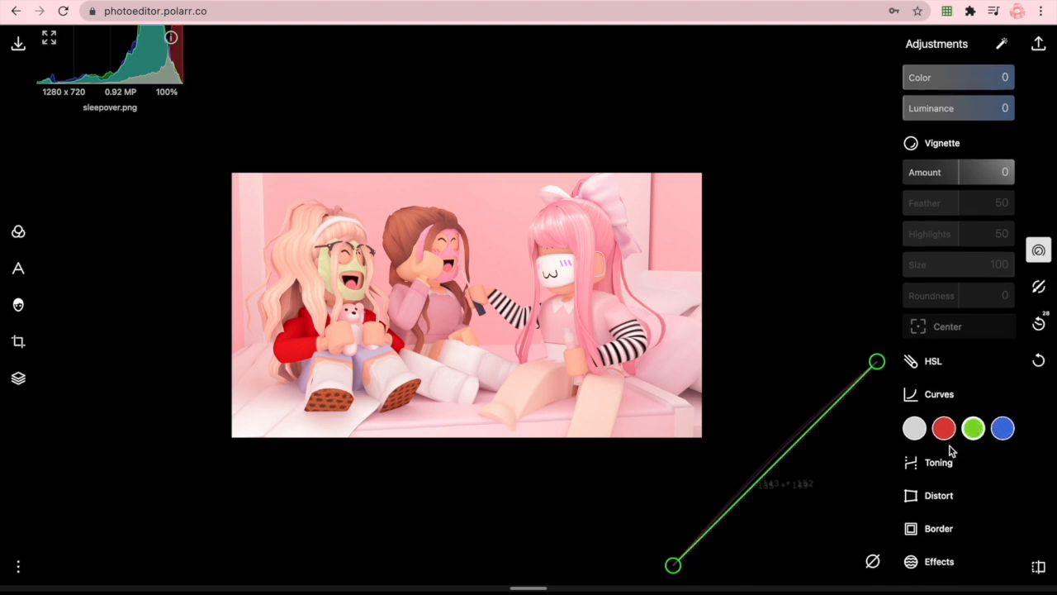
scroll(774, 351, "up", 1)
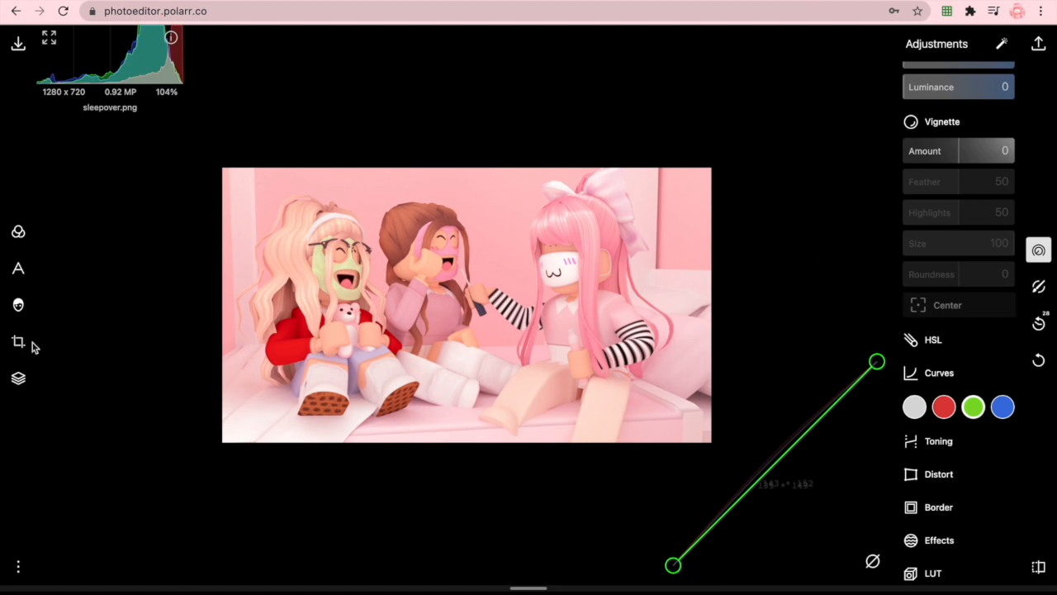
- Save the current edits as a custom filter named "test filter"
left_click(23, 235)
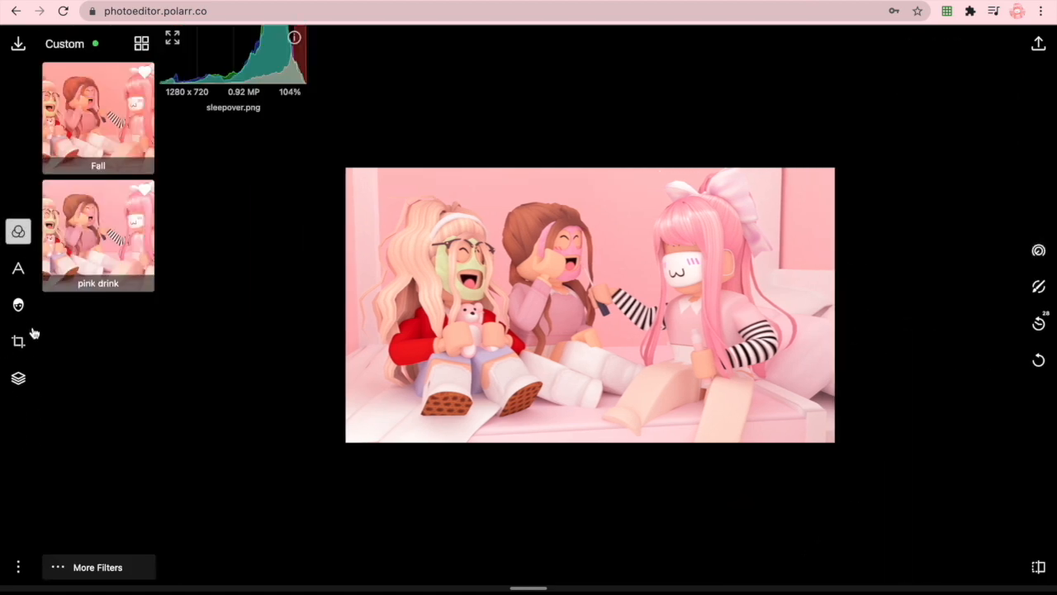
left_click(85, 567)
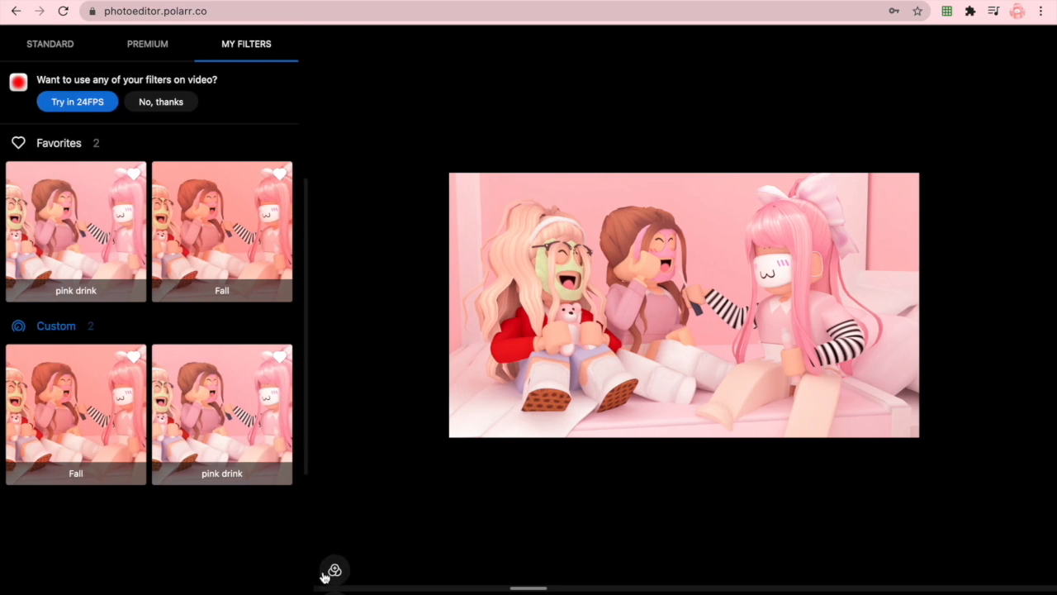
left_click(334, 569)
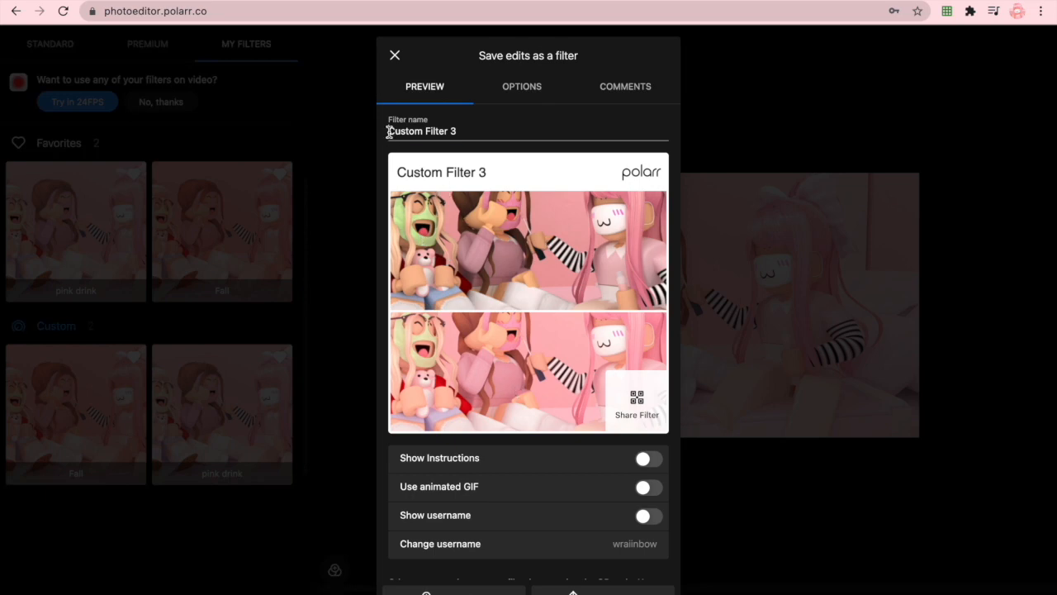
left_click_drag(389, 132, 468, 141)
key("BackSpace")
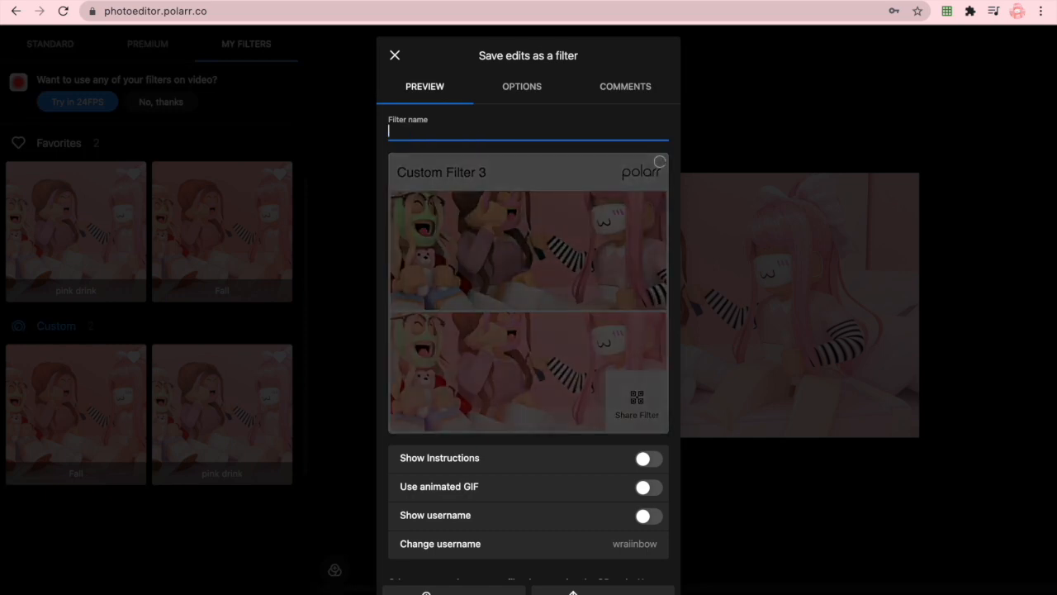
type("test filter")
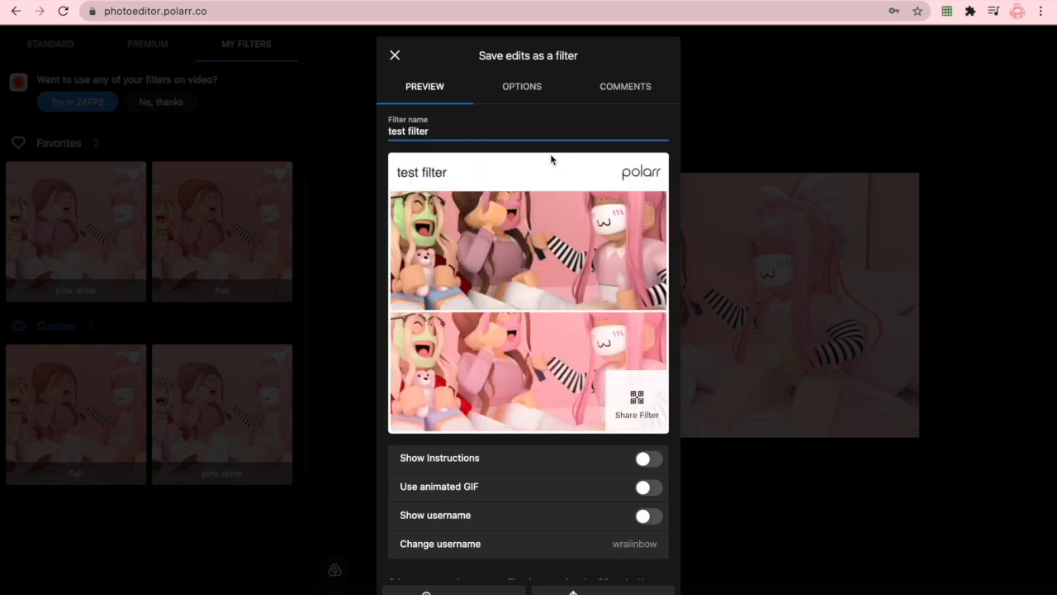
key("Return")
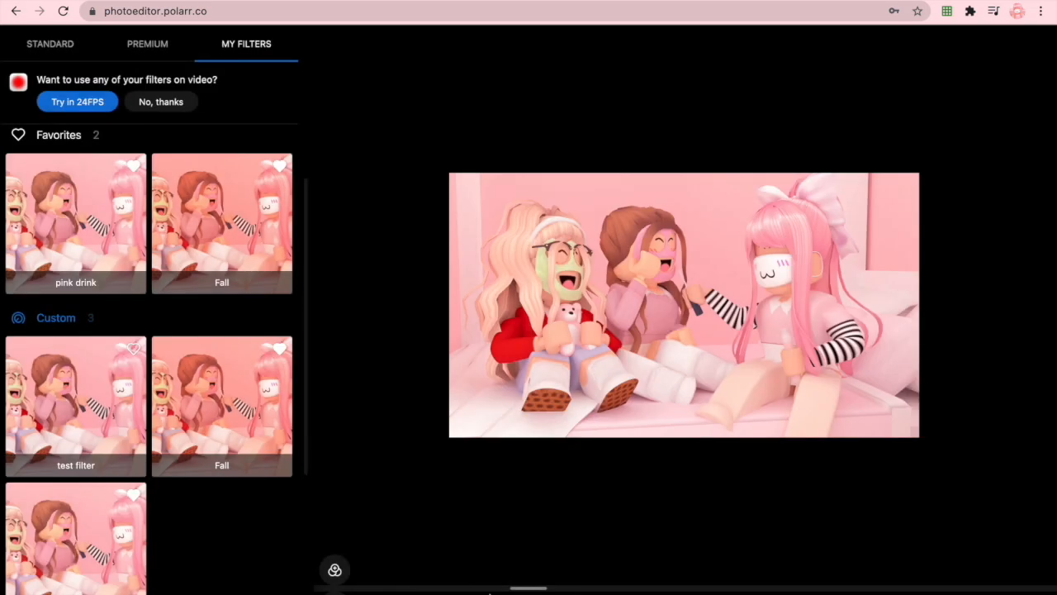
- Delete the custom filter "test filter" from the saved filters and close the filter library
scroll(173, 481, "down", 1)
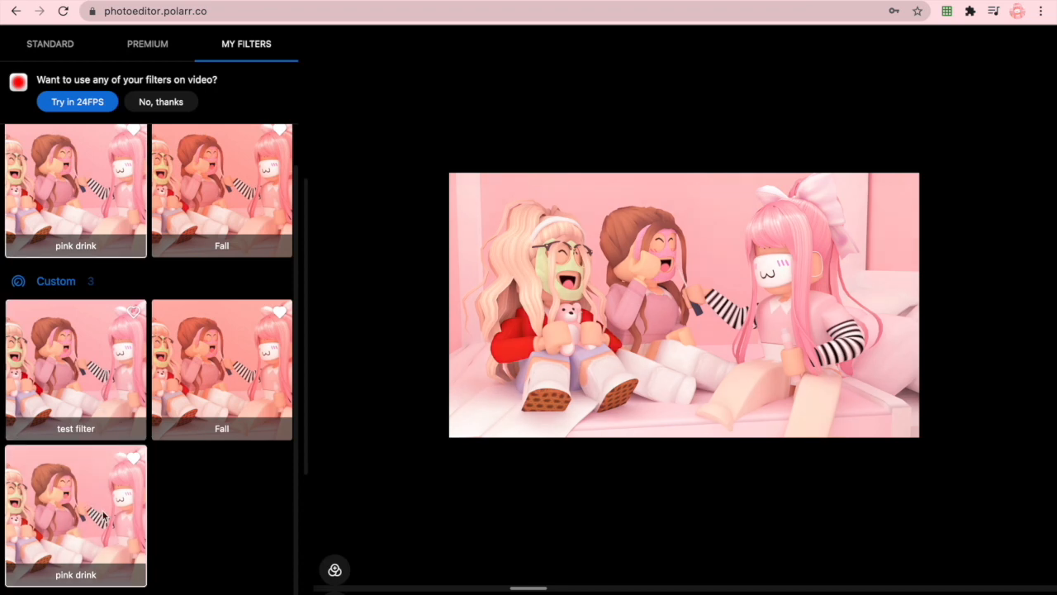
right_click(67, 353)
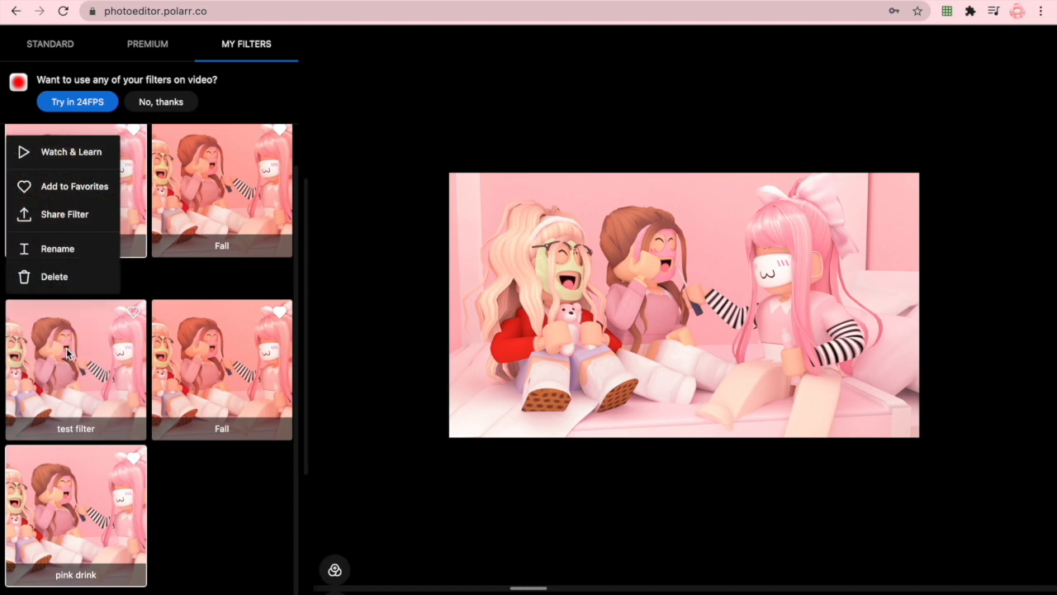
left_click(51, 275)
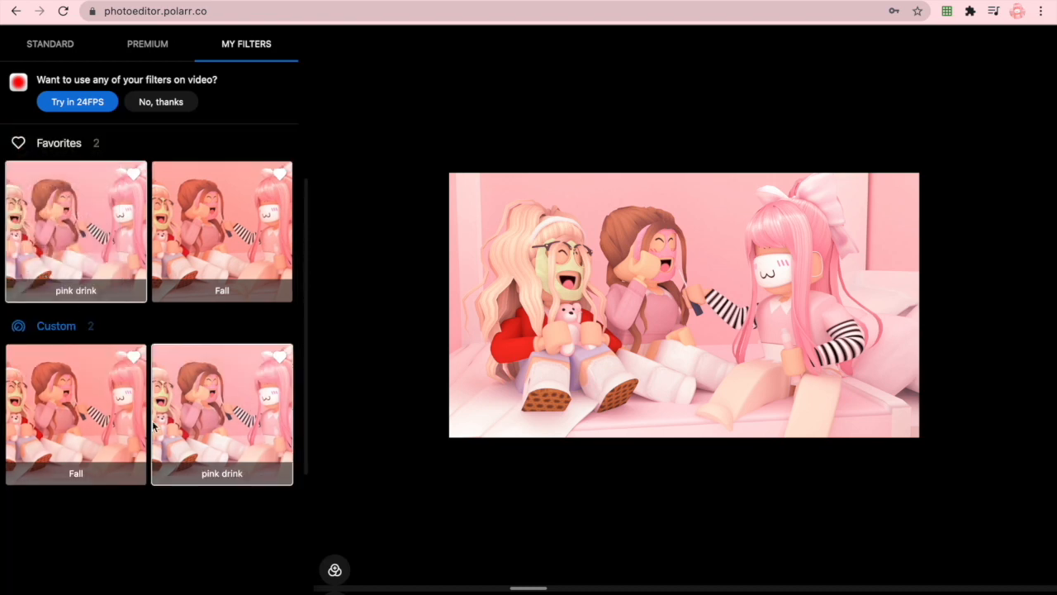
left_click(352, 299)
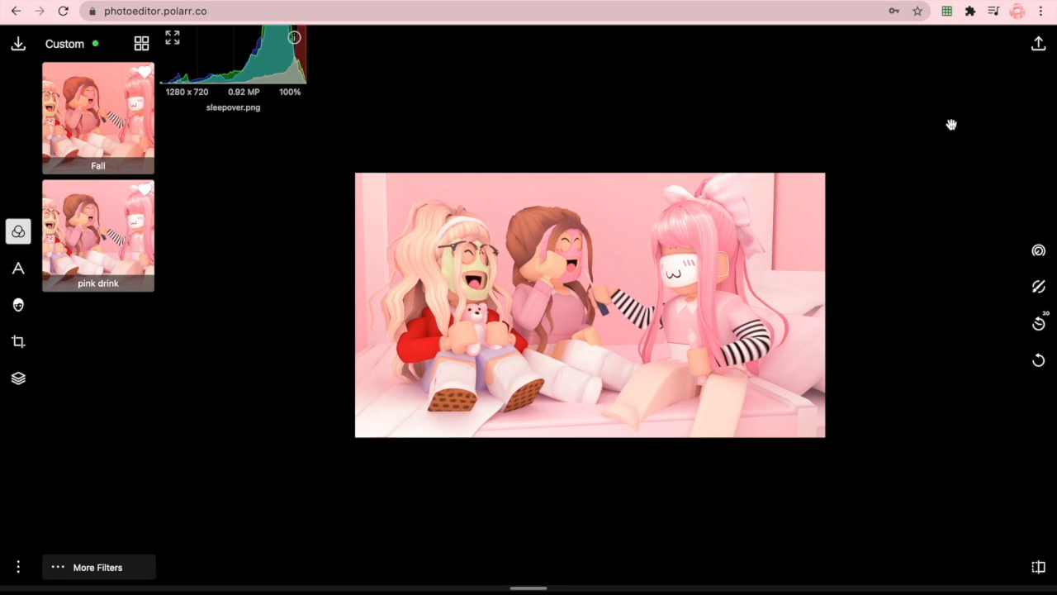
- Examine the export options for saving a copy of sleepover as PNG and close them
left_click(1039, 46)
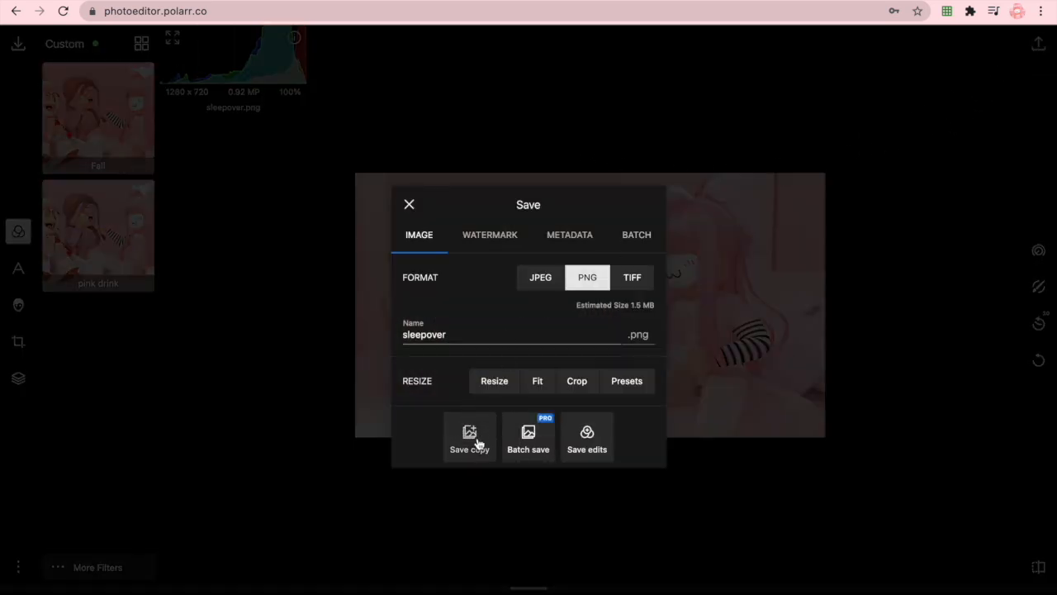
left_click(409, 204)
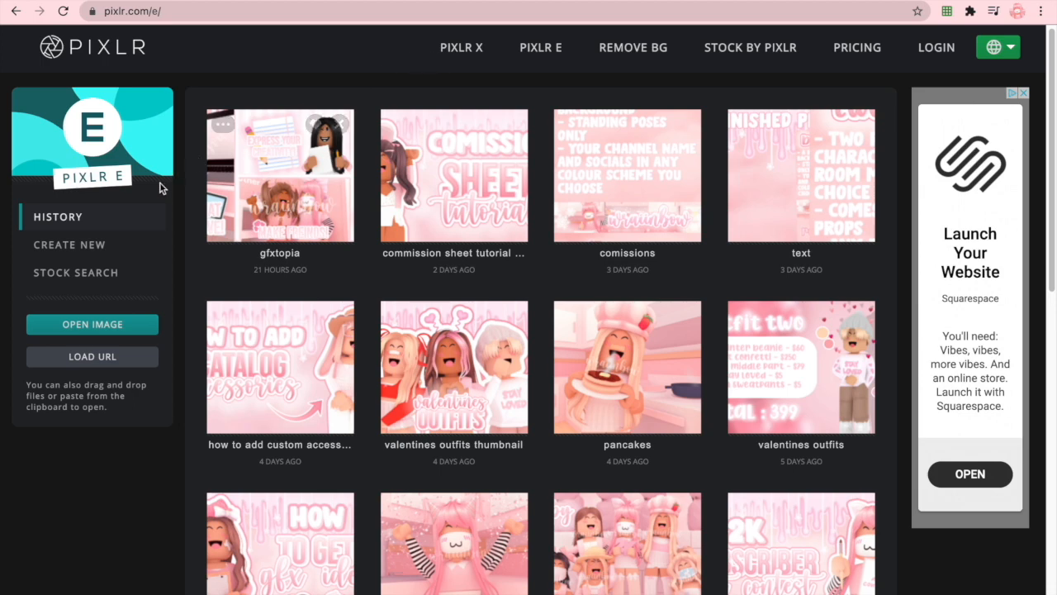
- Switch to Pixlr E and create a blank 1280 x 720 image named sleepover with no background, using Web 720p
left_click(120, 244)
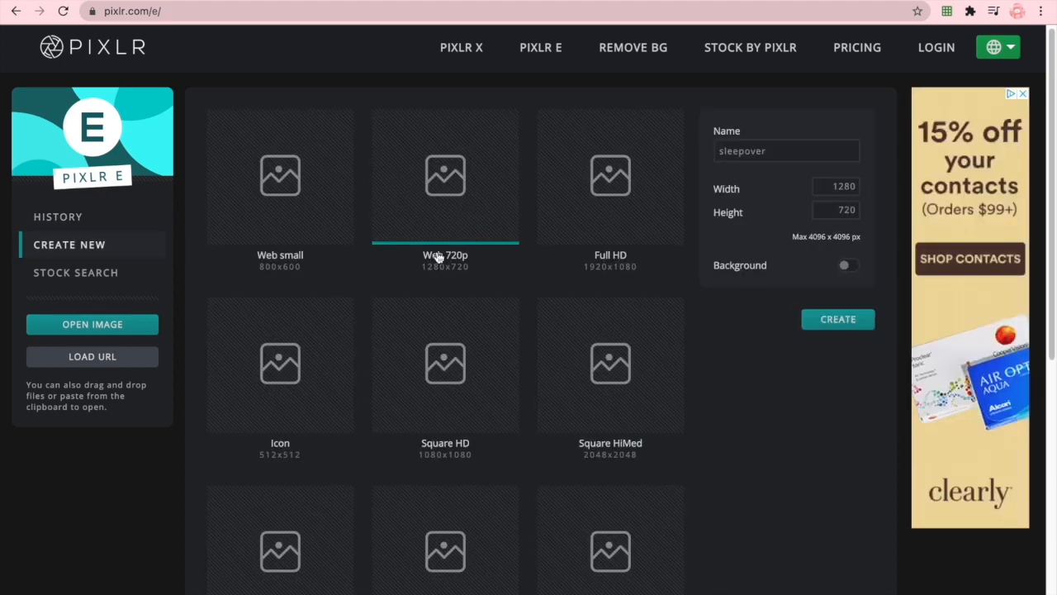
scroll(507, 323, "down", 4)
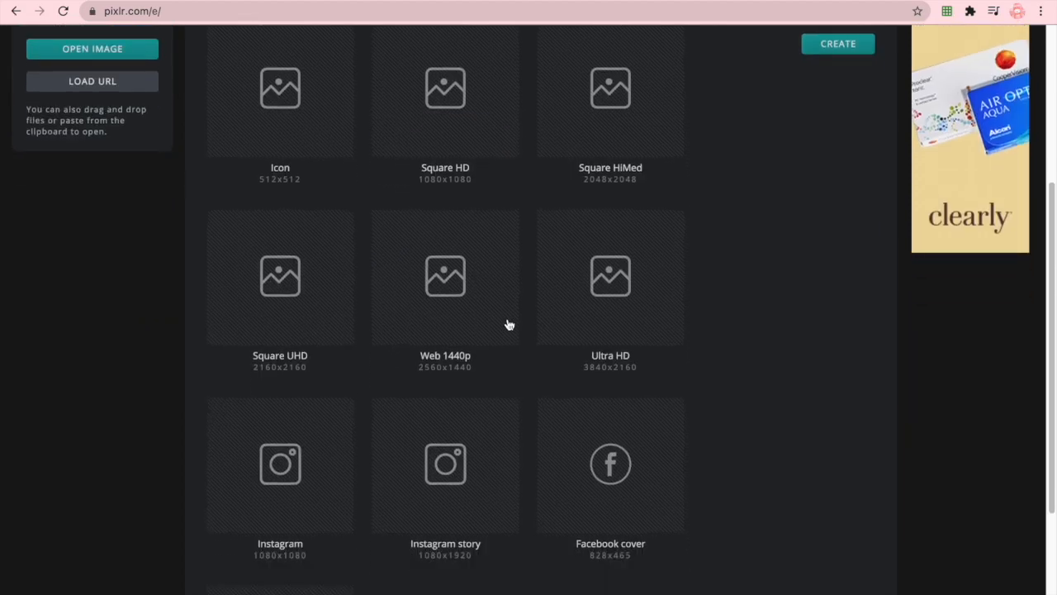
scroll(281, 491, "up", 4)
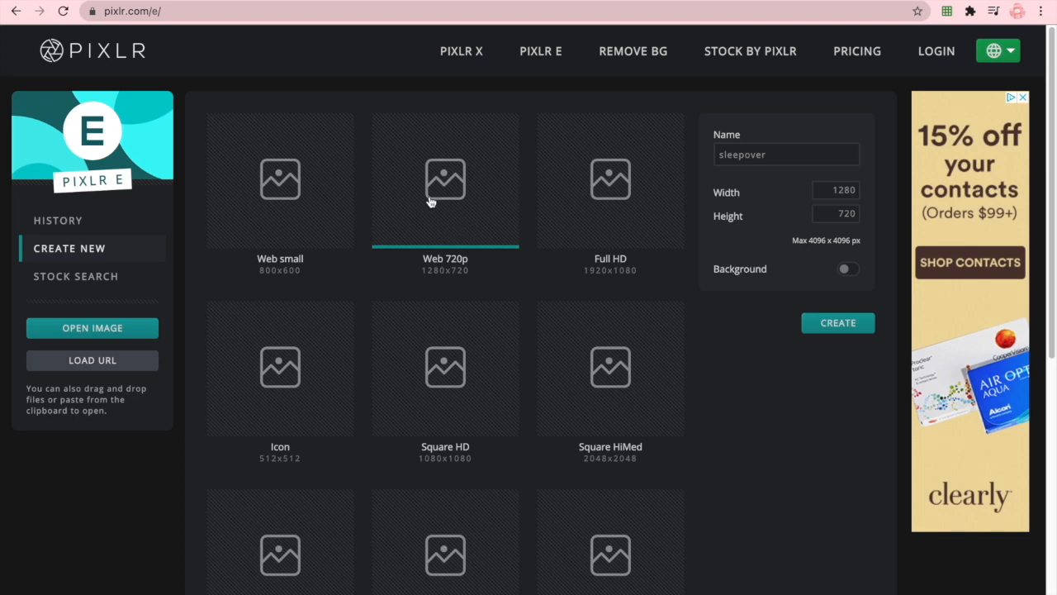
left_click(776, 153)
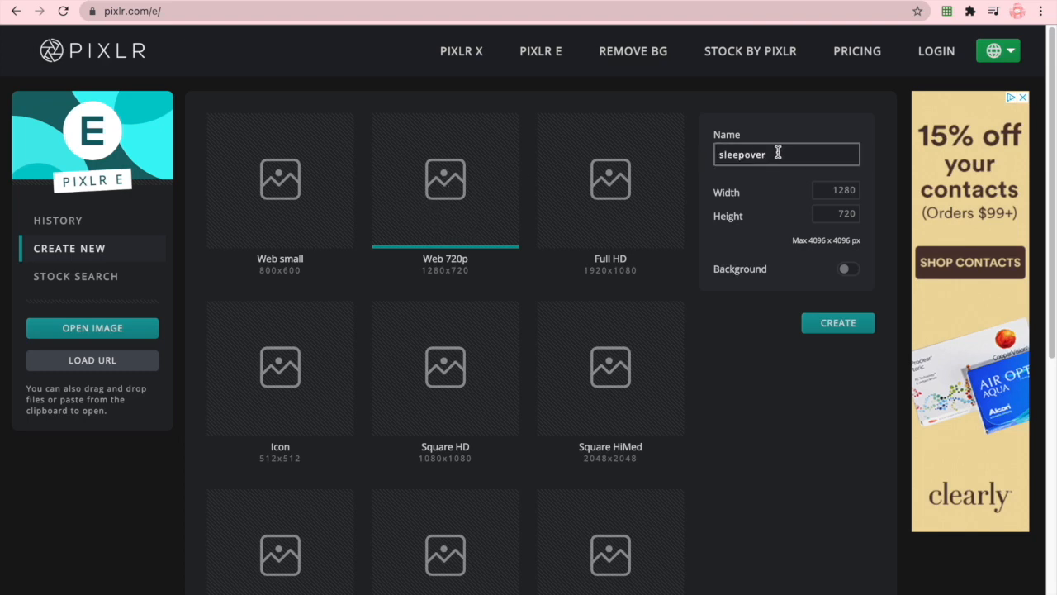
left_click(838, 326)
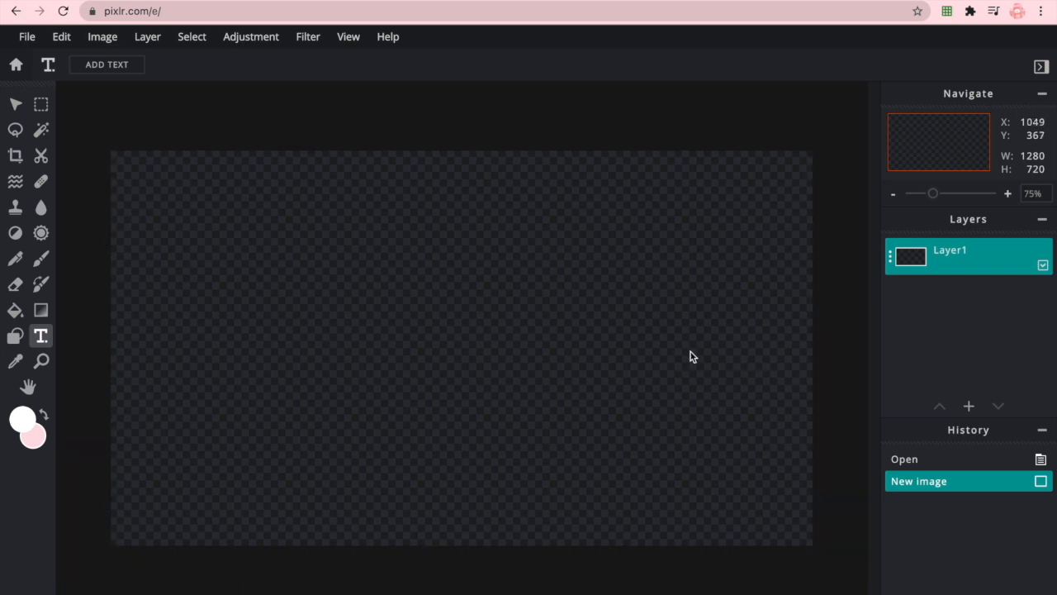
- Add sleepover.png as an image layer and move the empty Layer1 above it
left_click(969, 406)
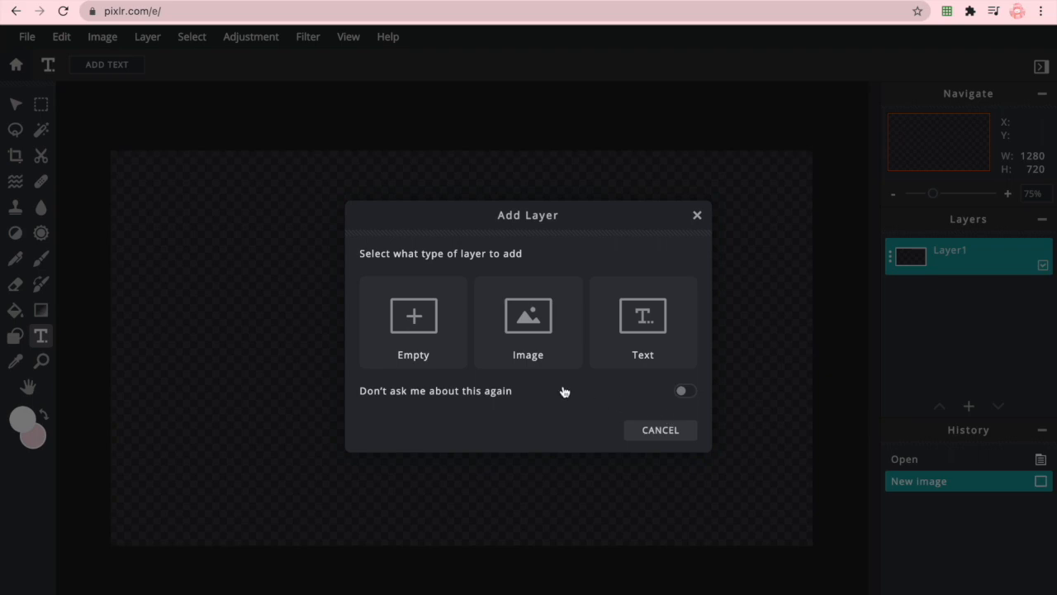
left_click(523, 354)
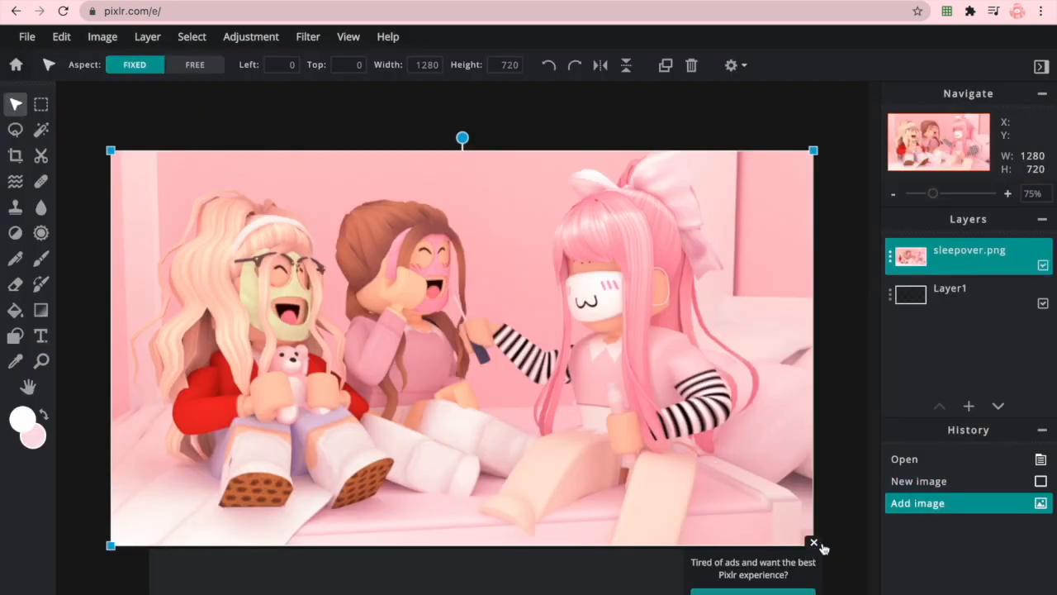
left_click(818, 544)
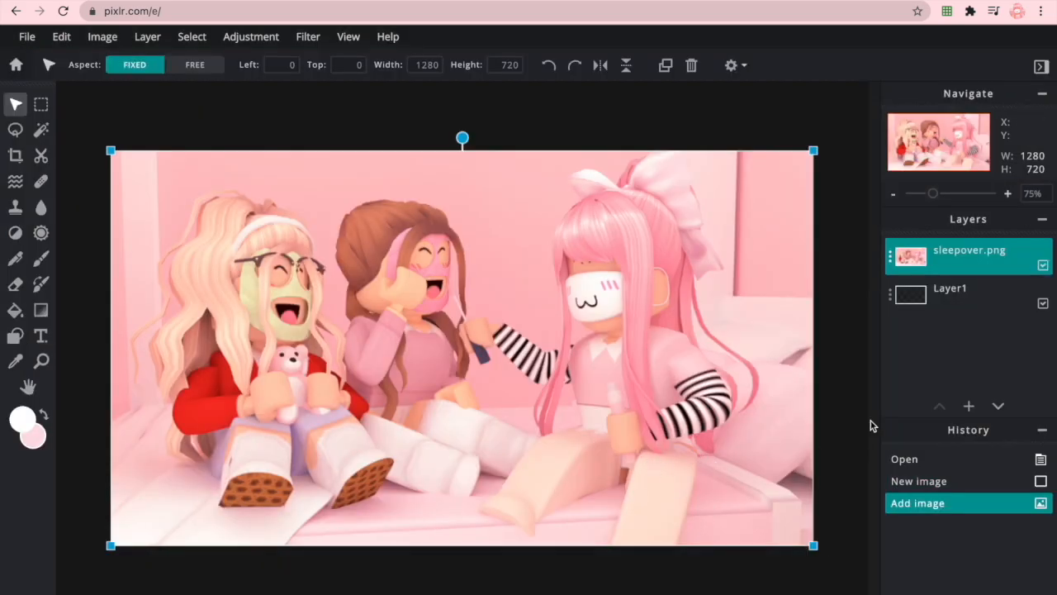
left_click(925, 294)
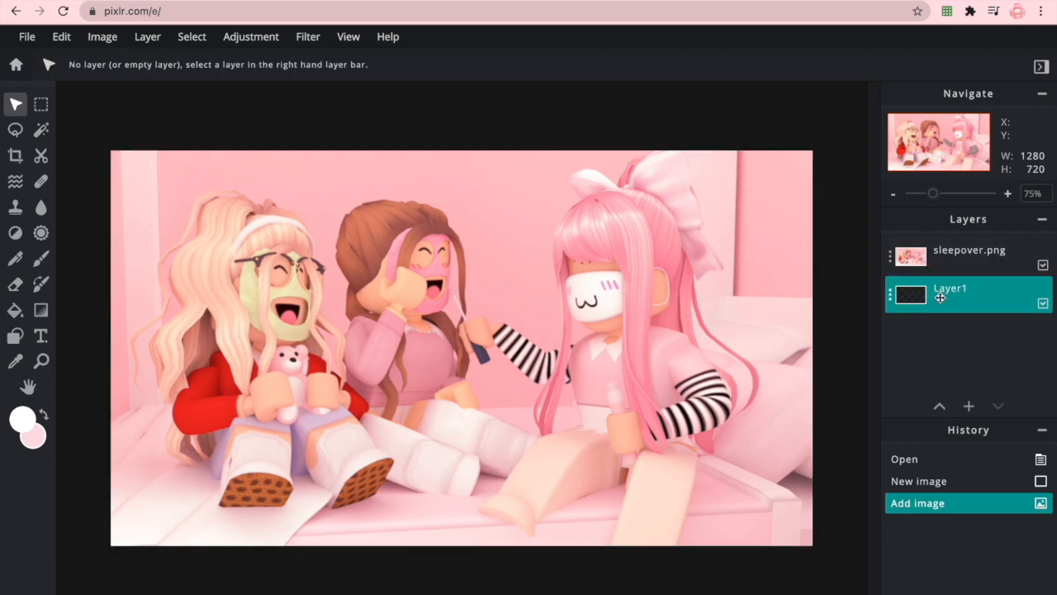
left_click_drag(939, 298, 939, 254)
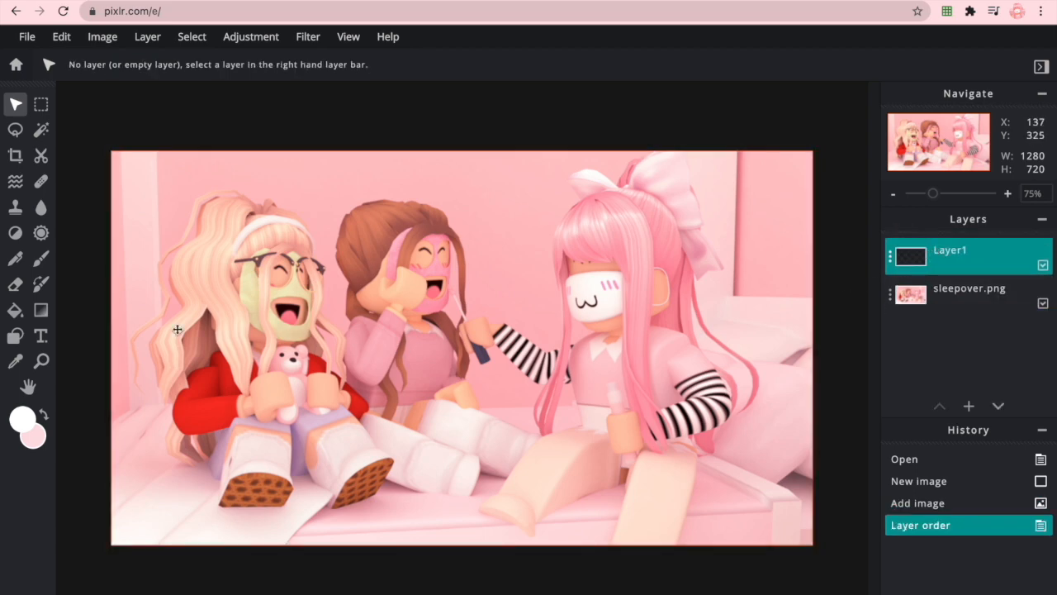
- Draw linear white-to-transparent gradients on Layer1 from each of the four corners towards the centre
left_click(40, 310)
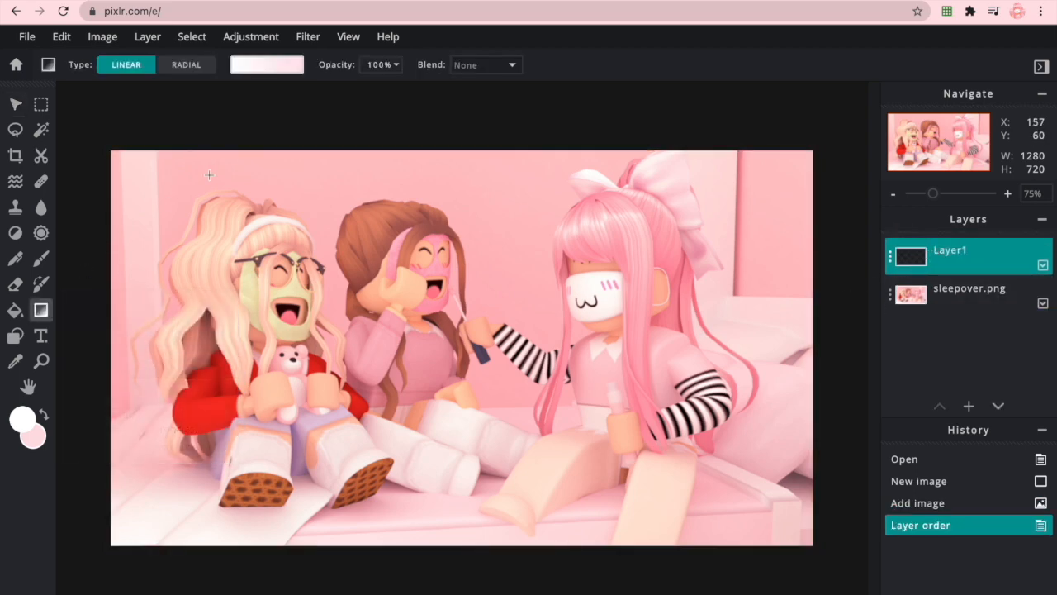
left_click(272, 68)
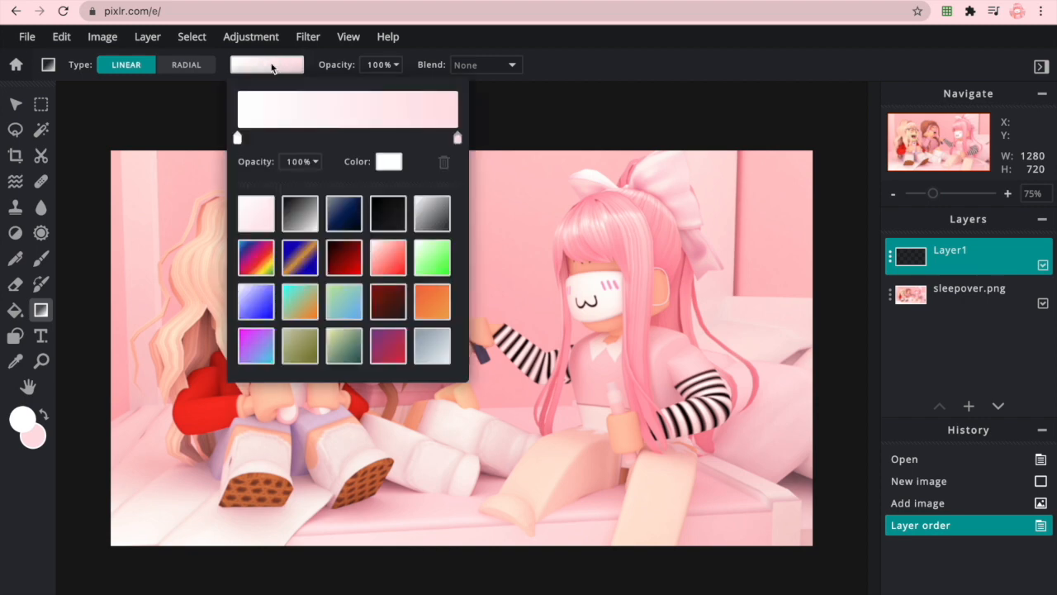
left_click(435, 214)
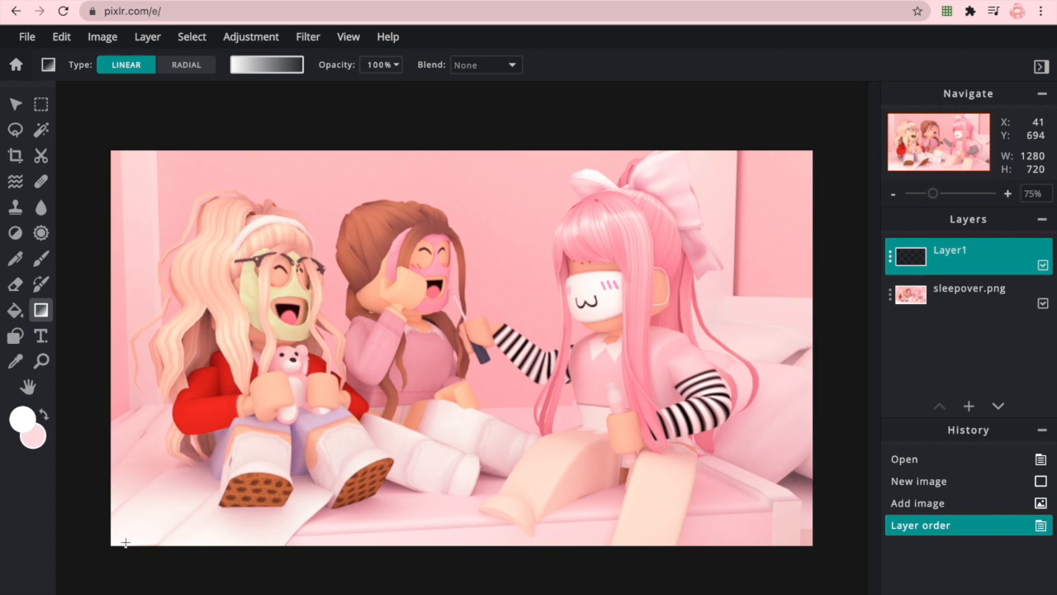
left_click_drag(108, 553, 250, 426)
left_click_drag(97, 149, 274, 296)
left_click_drag(809, 142, 656, 285)
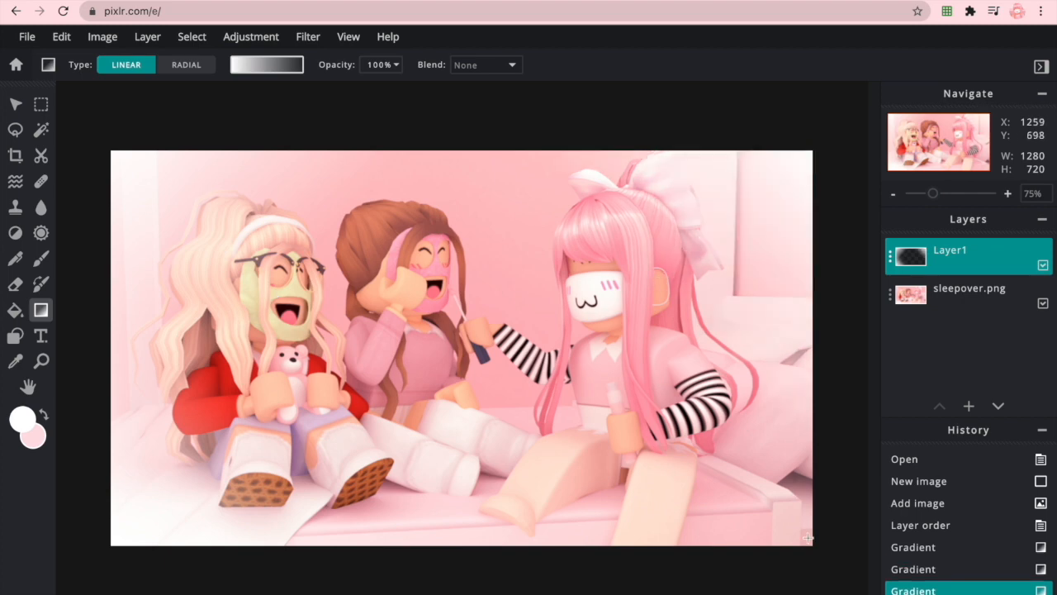
left_click_drag(818, 558, 651, 407)
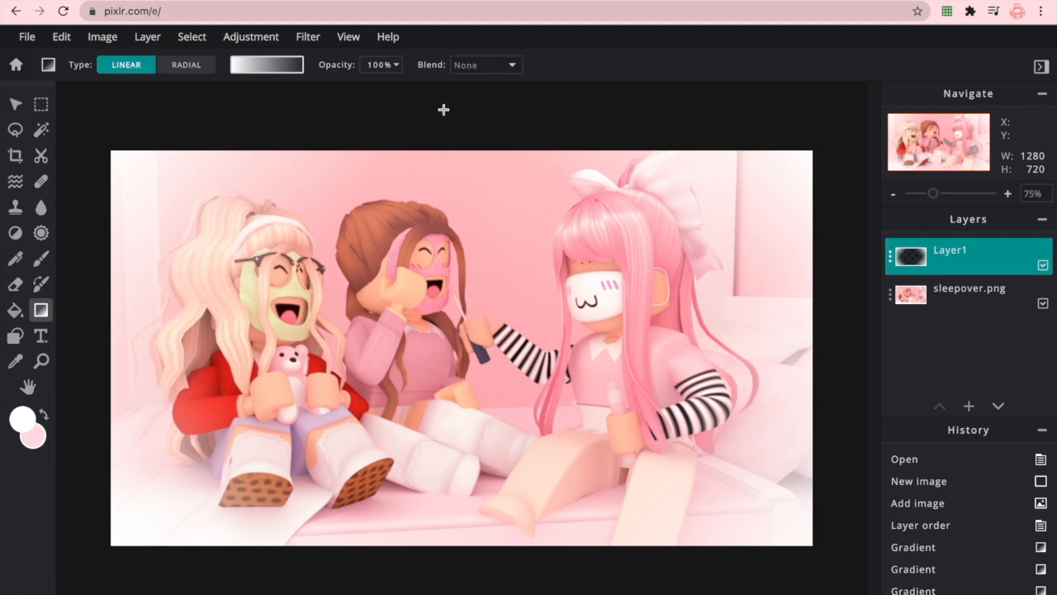
- Blur the gradient layer by an amount of 11 and set its transparency to 62
left_click(307, 37)
mouse_move(435, 83)
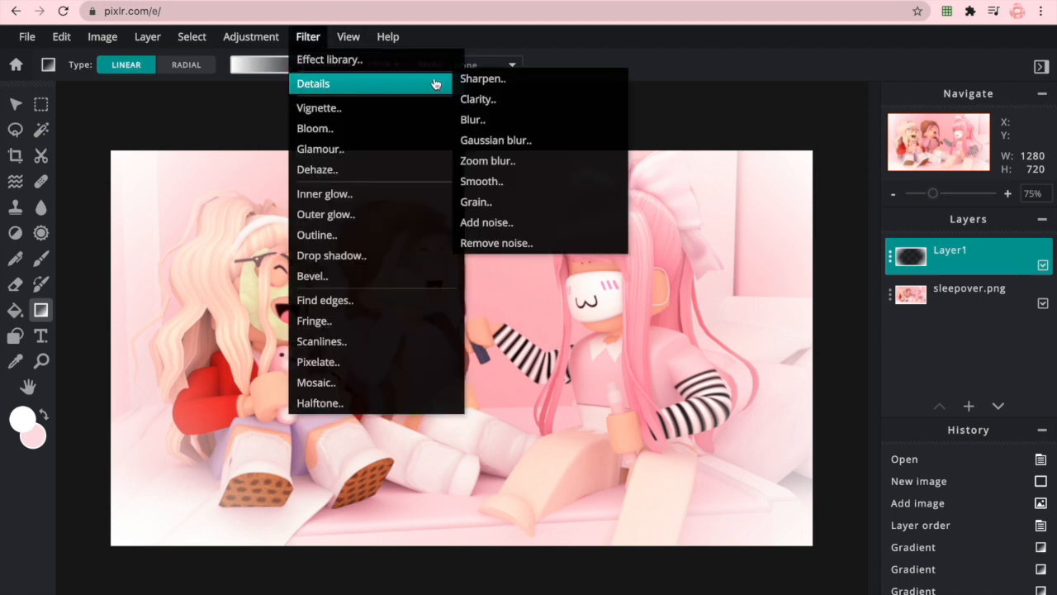
left_click(498, 120)
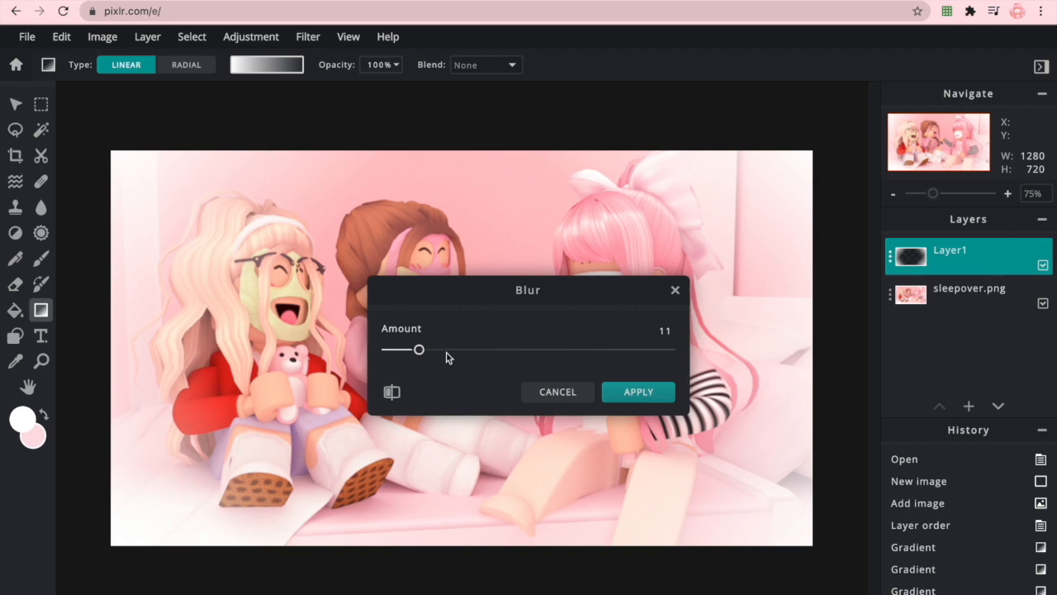
left_click(636, 394)
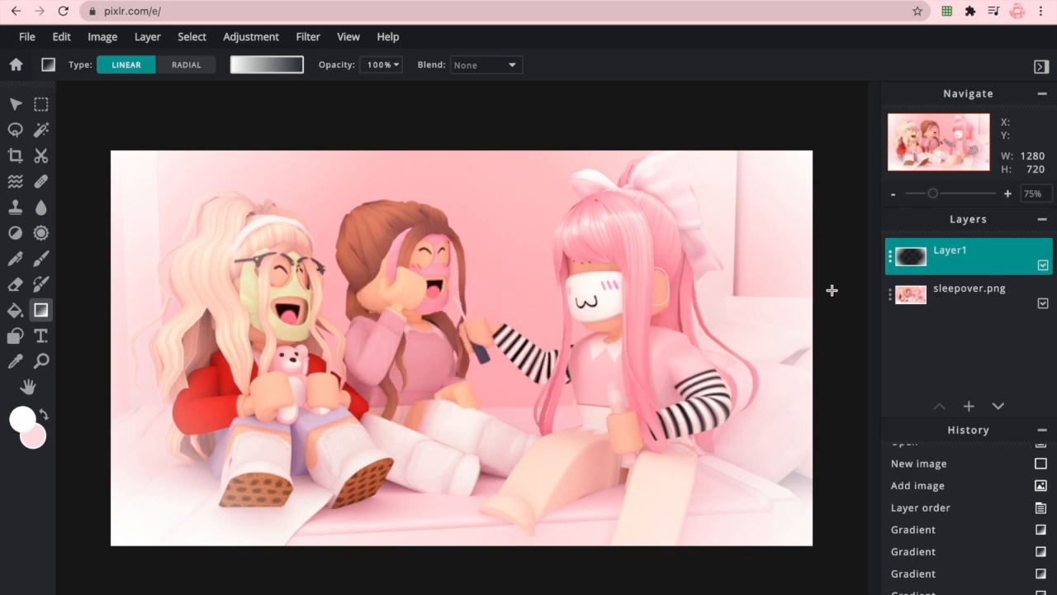
left_click(898, 256)
left_click(822, 364)
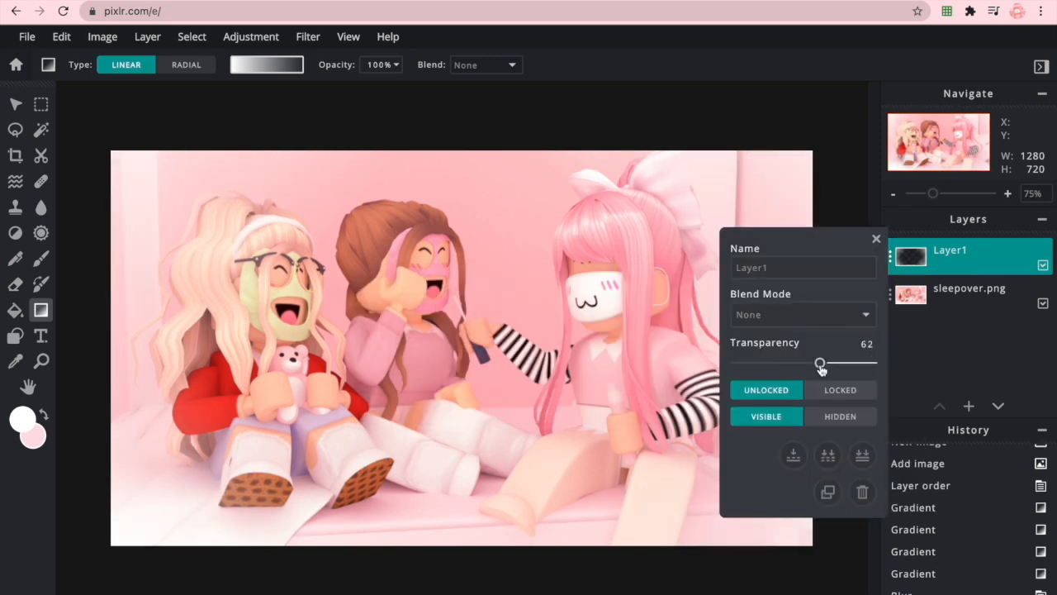
left_click(876, 239)
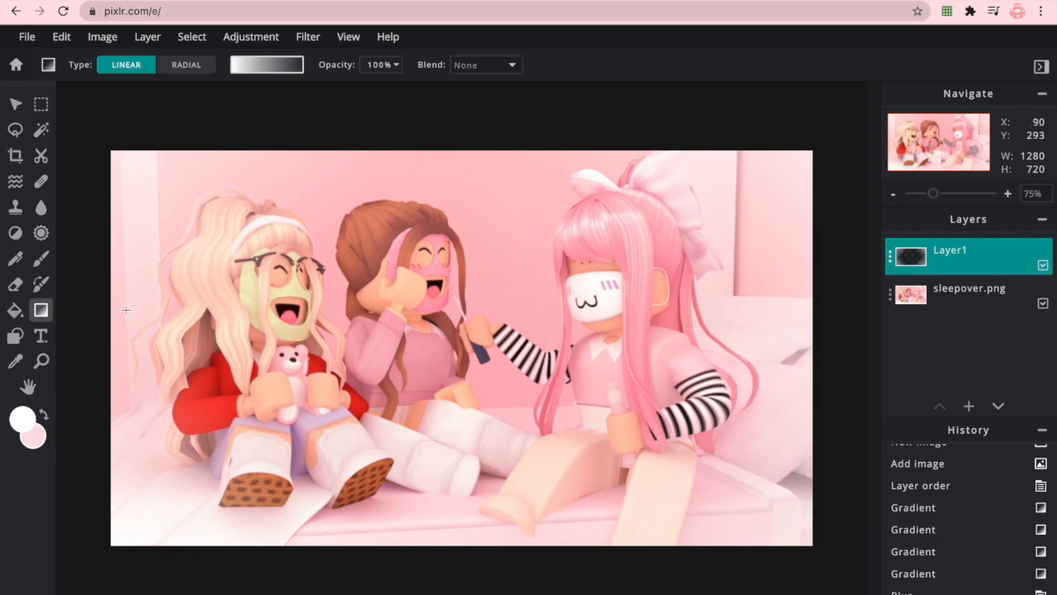
- Add a text layer over the photo and set its font to Hello honey
left_click(39, 335)
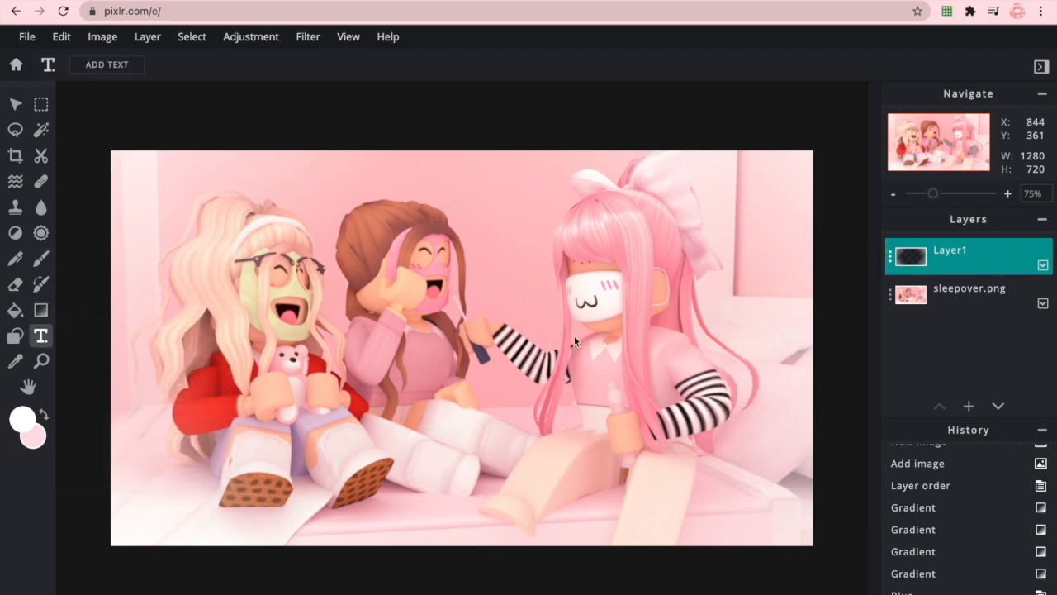
left_click(107, 64)
left_click(205, 72)
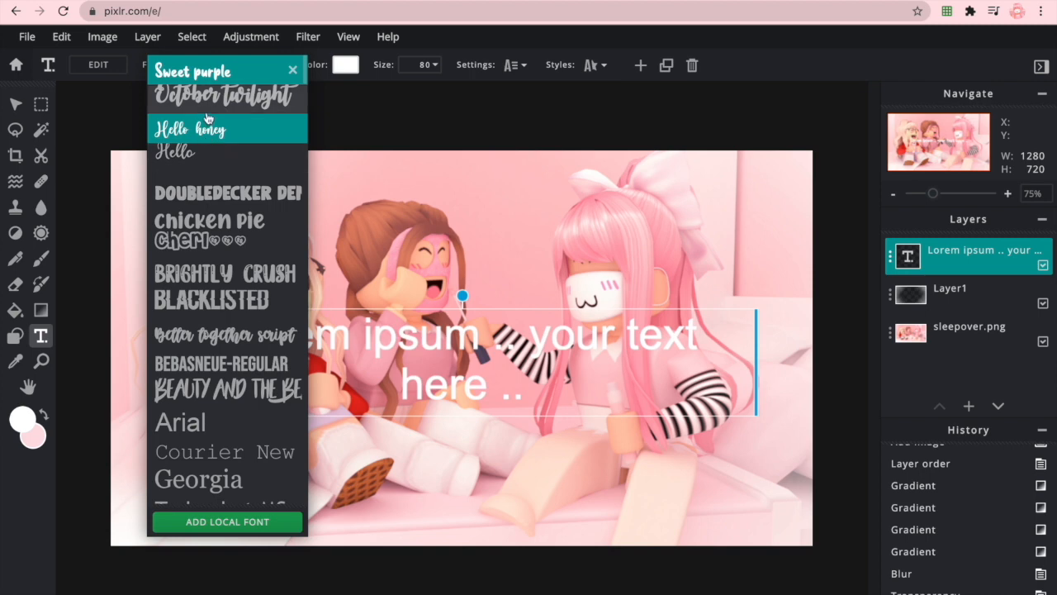
scroll(209, 190, "down", 5)
scroll(208, 190, "down", 2)
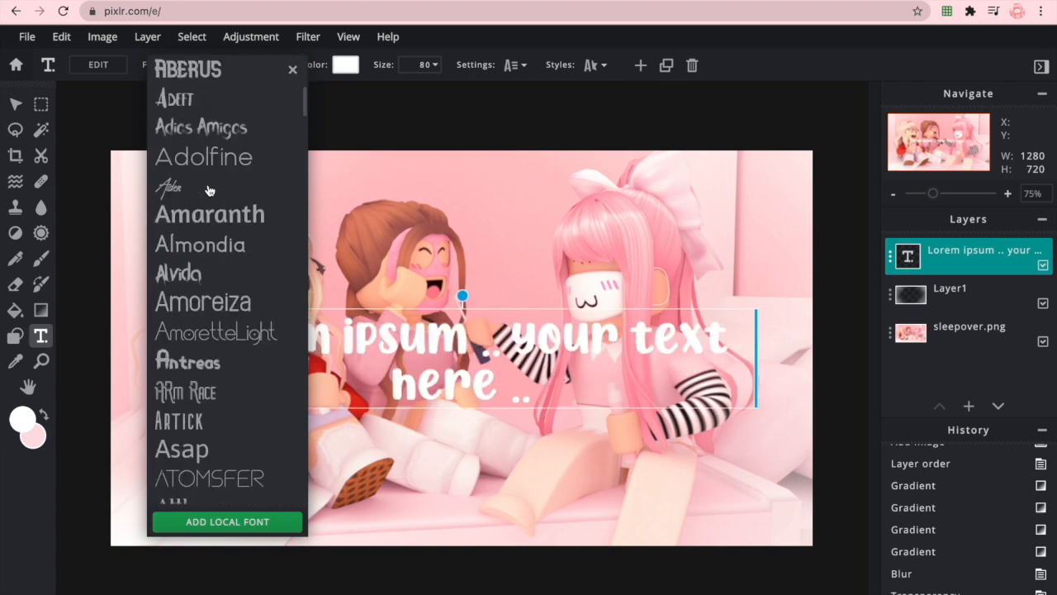
scroll(207, 300, "down", 5)
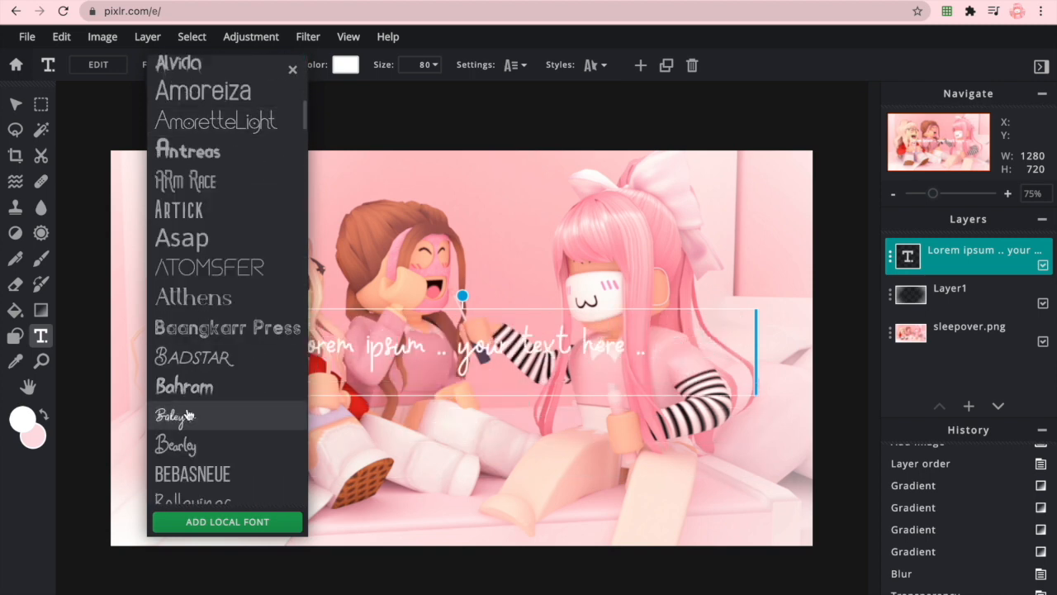
left_click(187, 415)
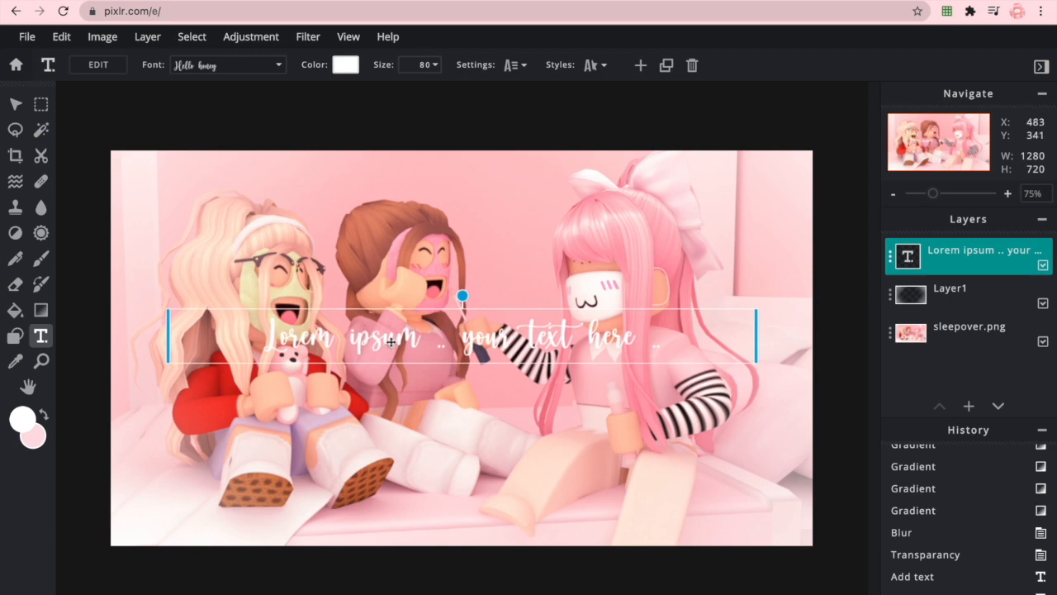
- Replace the placeholder text with "wraiinbow"
double_click(434, 328)
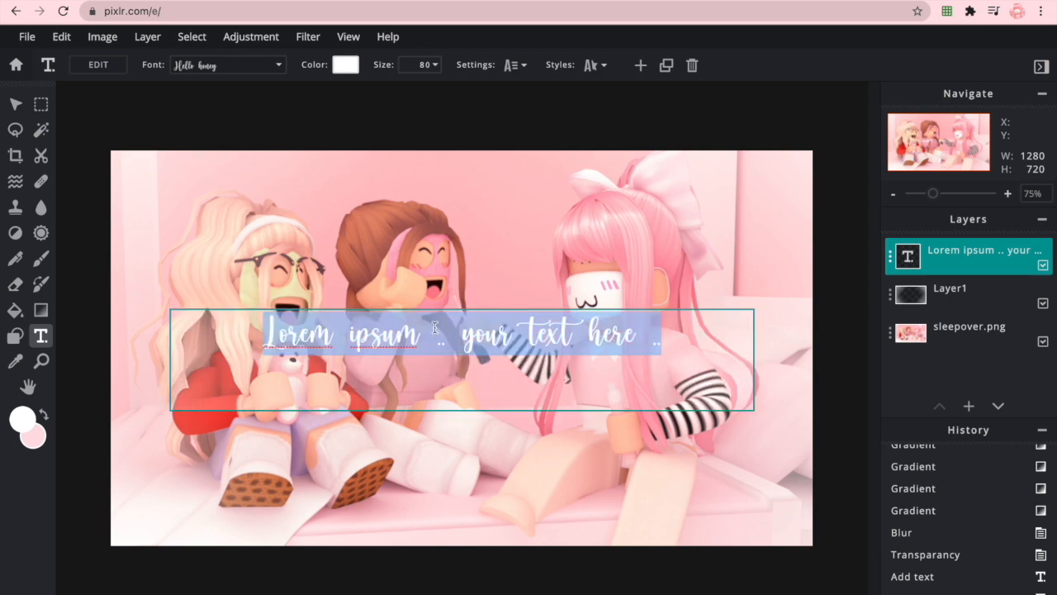
type("wraiinbow")
left_click(560, 302)
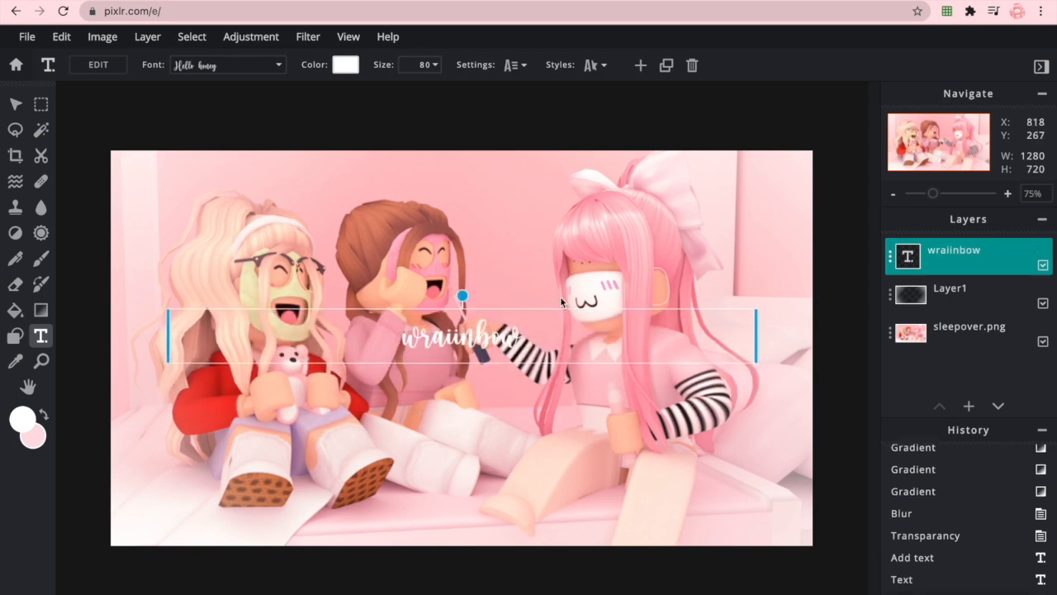
- Narrow the text box, tilt it slightly counter-clockwise and place it just below the pink-haired character's face
left_click_drag(519, 334, 662, 323)
left_click_drag(607, 287, 599, 285)
left_click_drag(650, 321, 658, 315)
left_click_drag(322, 372, 733, 293)
left_click_drag(835, 284, 652, 314)
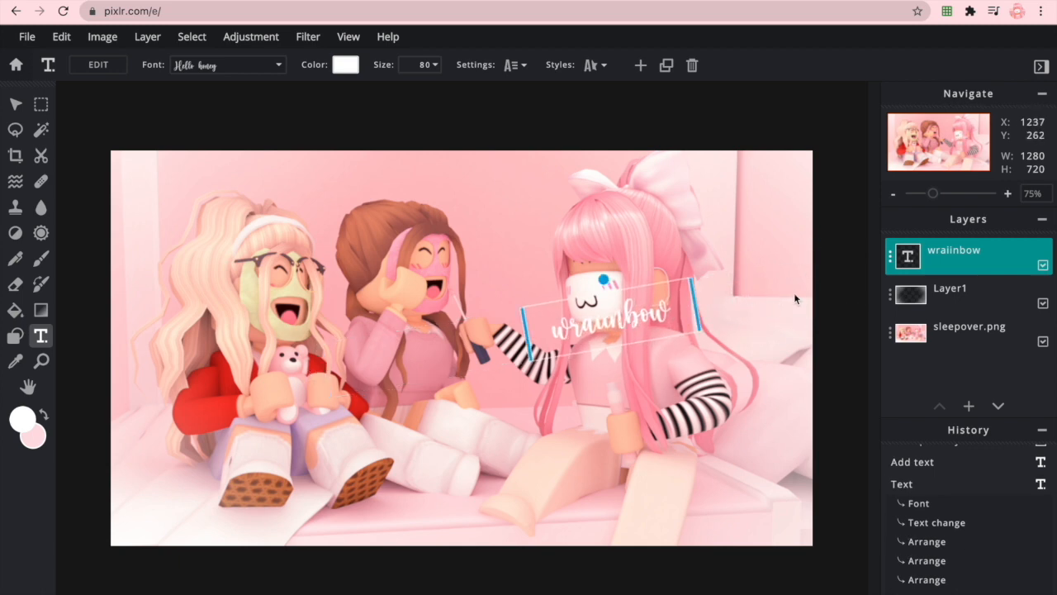
- Set the wraiinbow text layer's transparency to 54
left_click(888, 260)
left_click(810, 364)
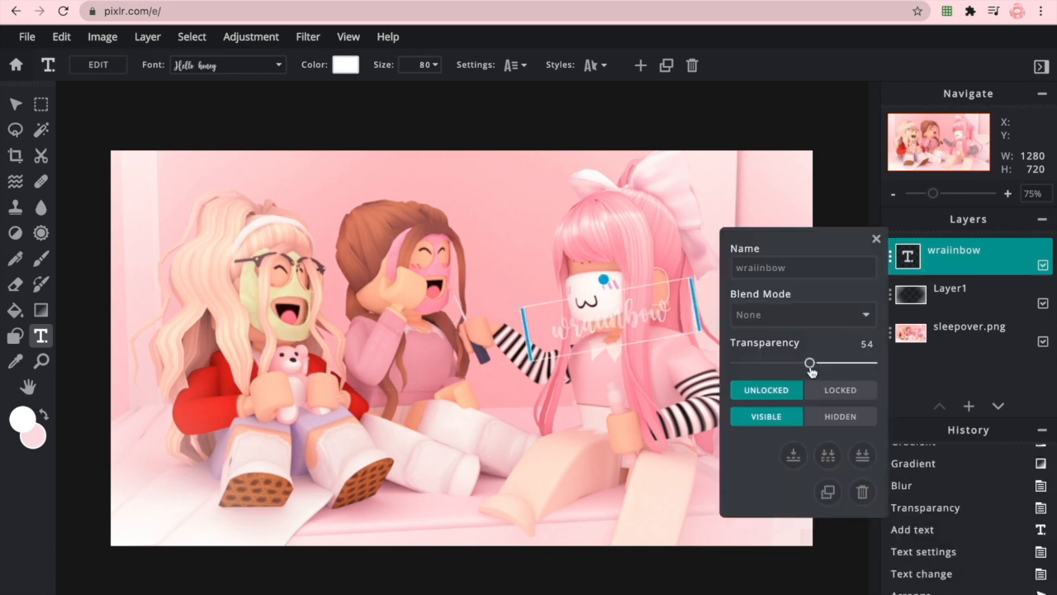
left_click(900, 259)
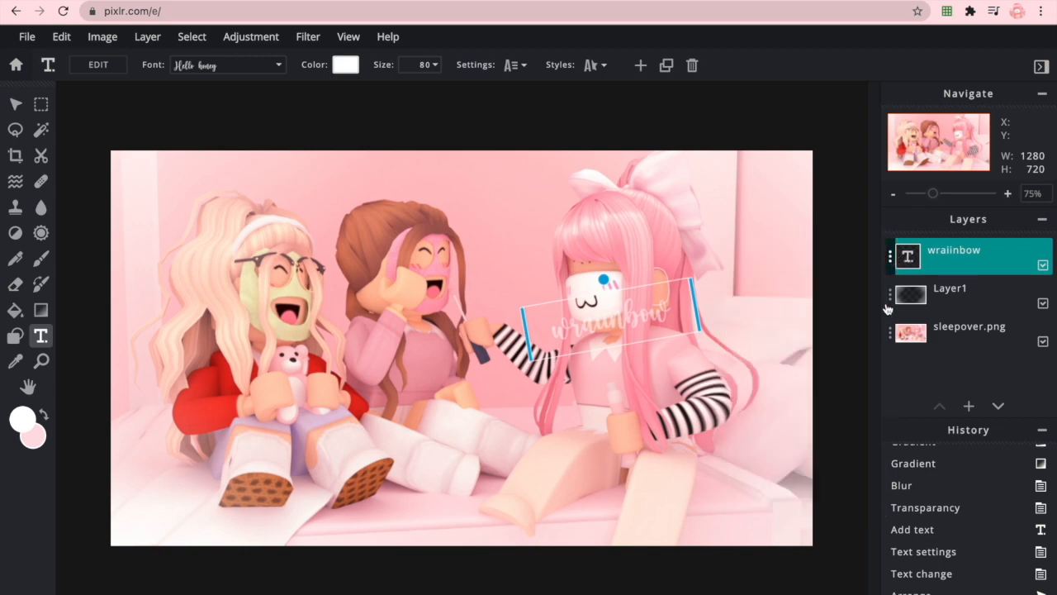
- Duplicate the wraiinbow text twice, placing one copy below the brown-haired character's face and another, tilted clockwise, below the blonde character's face
left_click(898, 259)
left_click(828, 492)
left_click_drag(655, 316, 416, 268)
left_click_drag(442, 312, 299, 334)
left_click(889, 259)
left_click(827, 491)
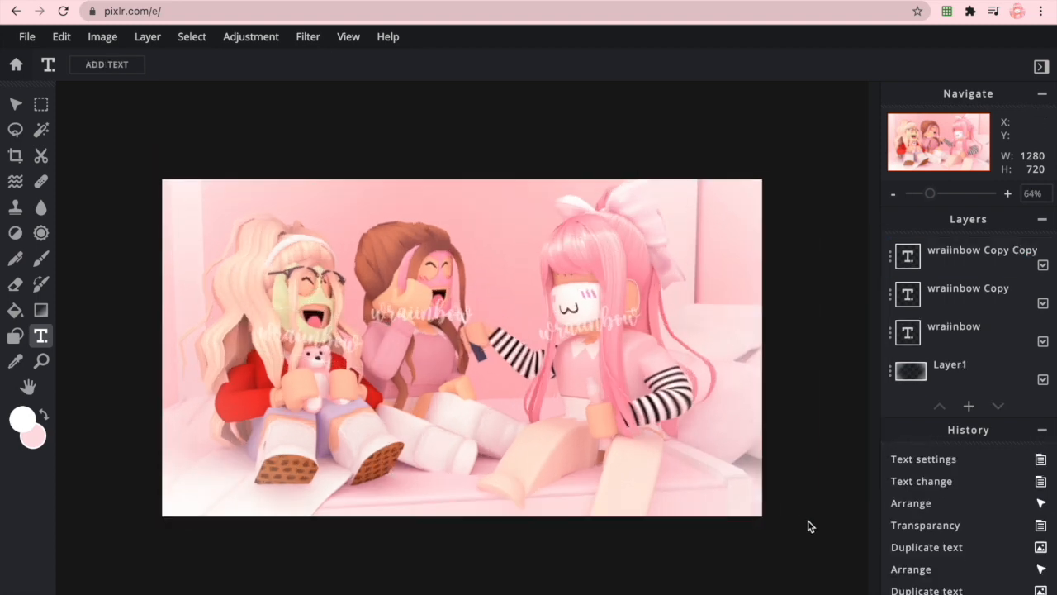
scroll(855, 548, "up", 1)
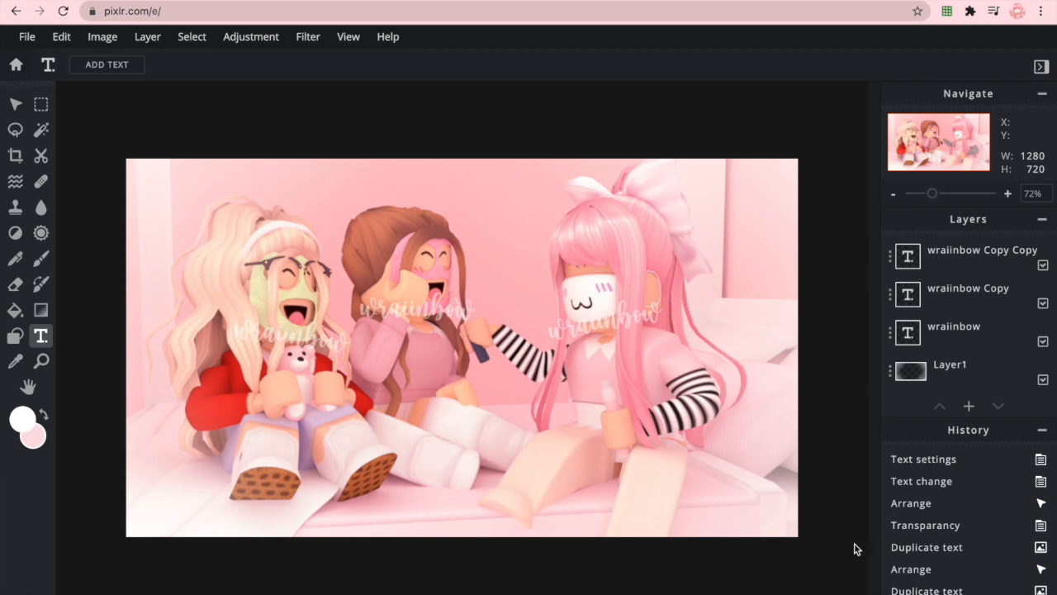
- Set up saving the image sleepover with the PNG file type and cancel the save
left_click(27, 36)
left_click(56, 168)
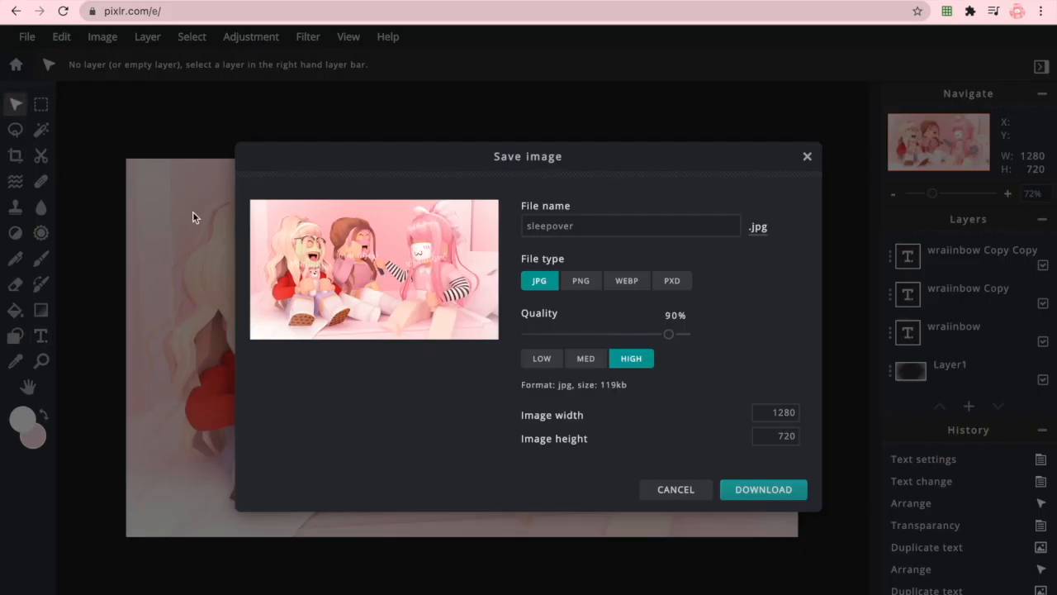
left_click(579, 280)
left_click(588, 219)
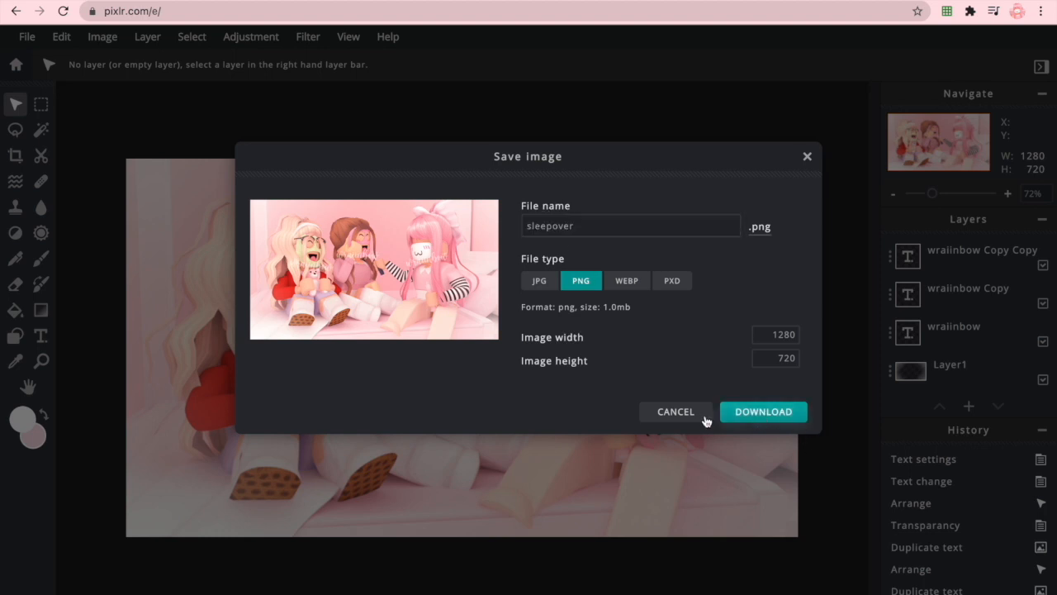
left_click(712, 417)
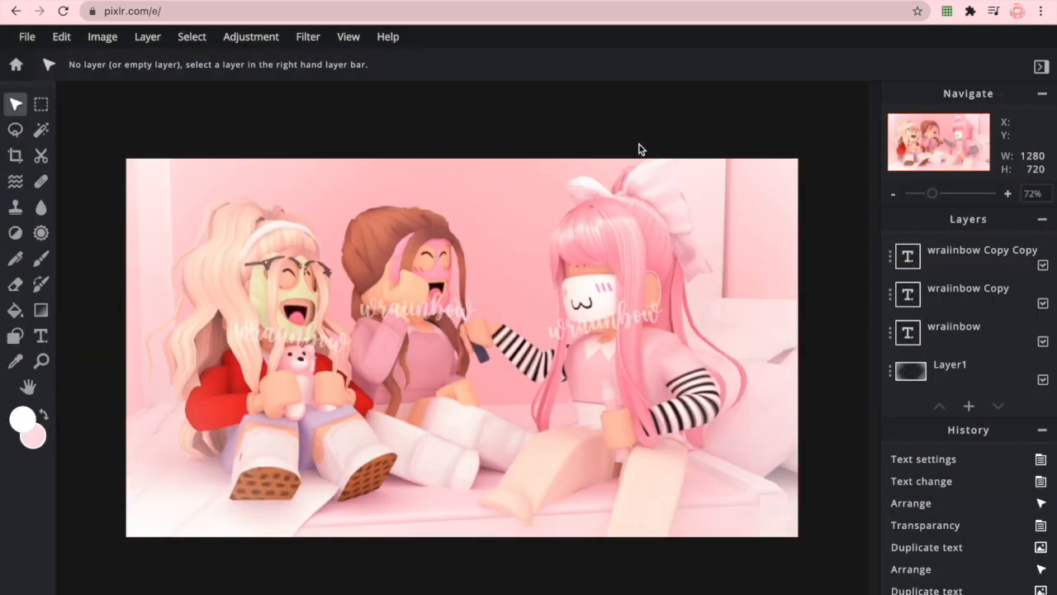